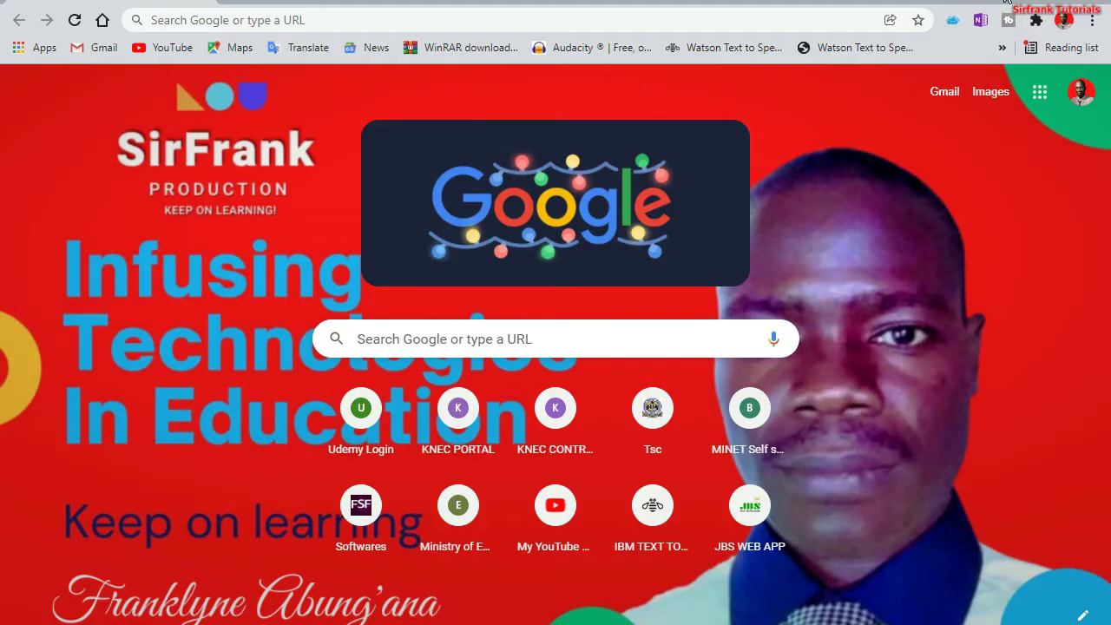
Search Google for tsc.go.ke and open the 'Teachers Service Commission - Kenya' site
left_click(277, 18)
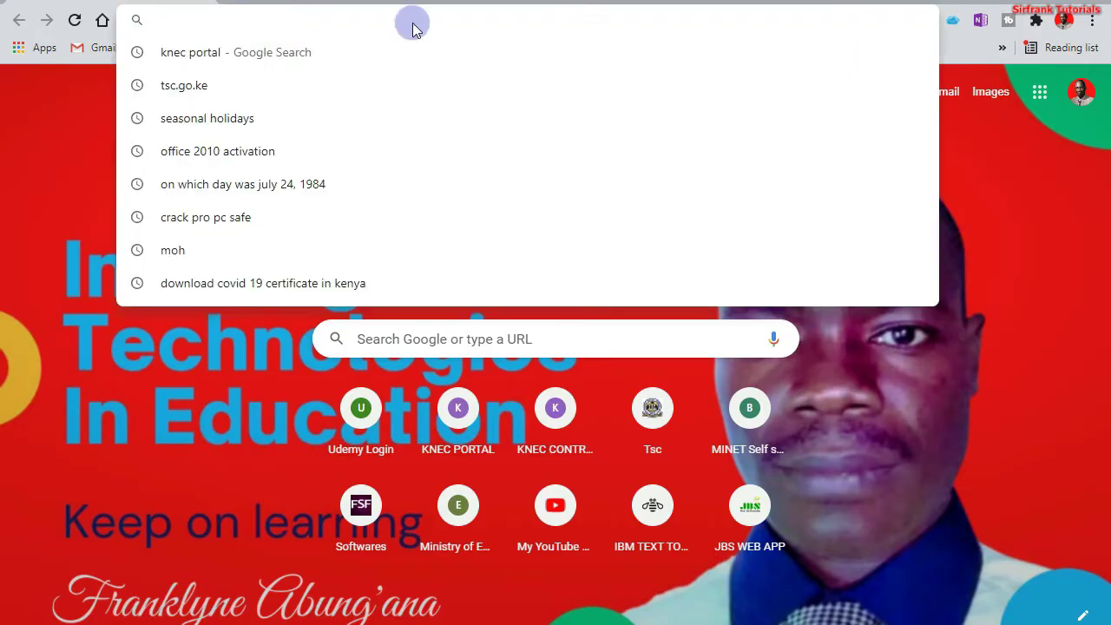
left_click(194, 88)
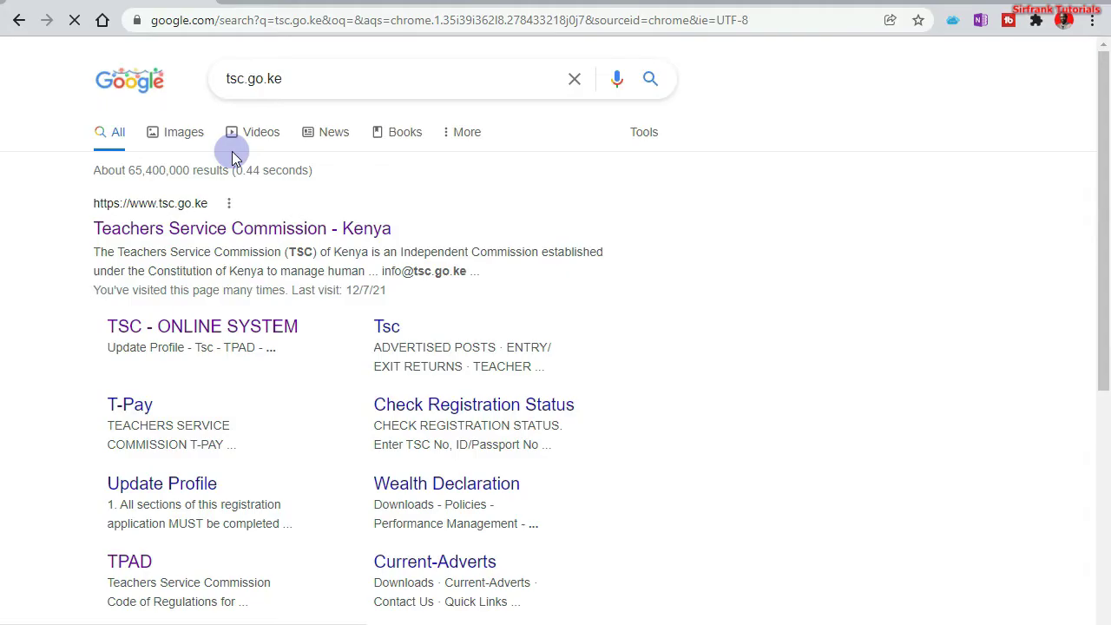
left_click(603, 242)
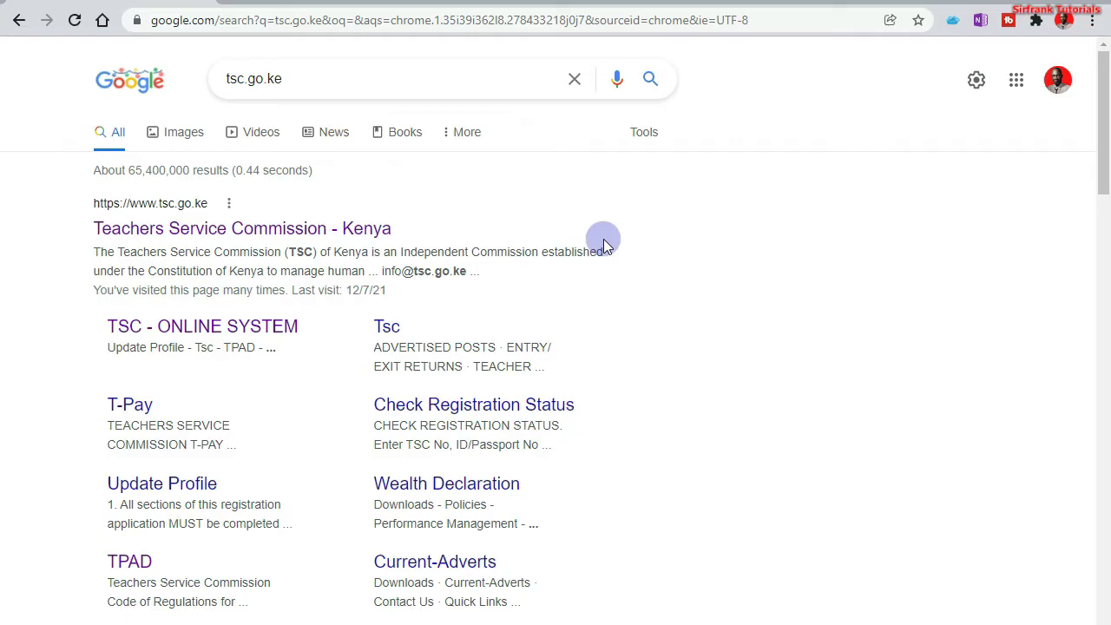
left_click(261, 230)
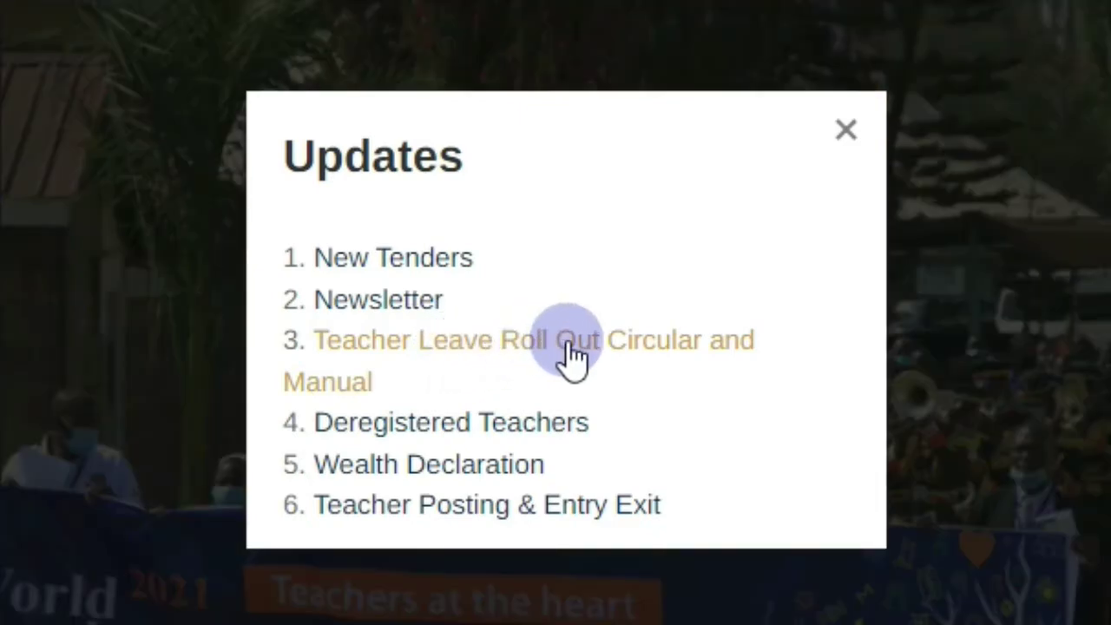
Download the leave online module roll-out circular PDF from the Teacher Leave Roll Out Circular and Manual page
left_click(620, 340)
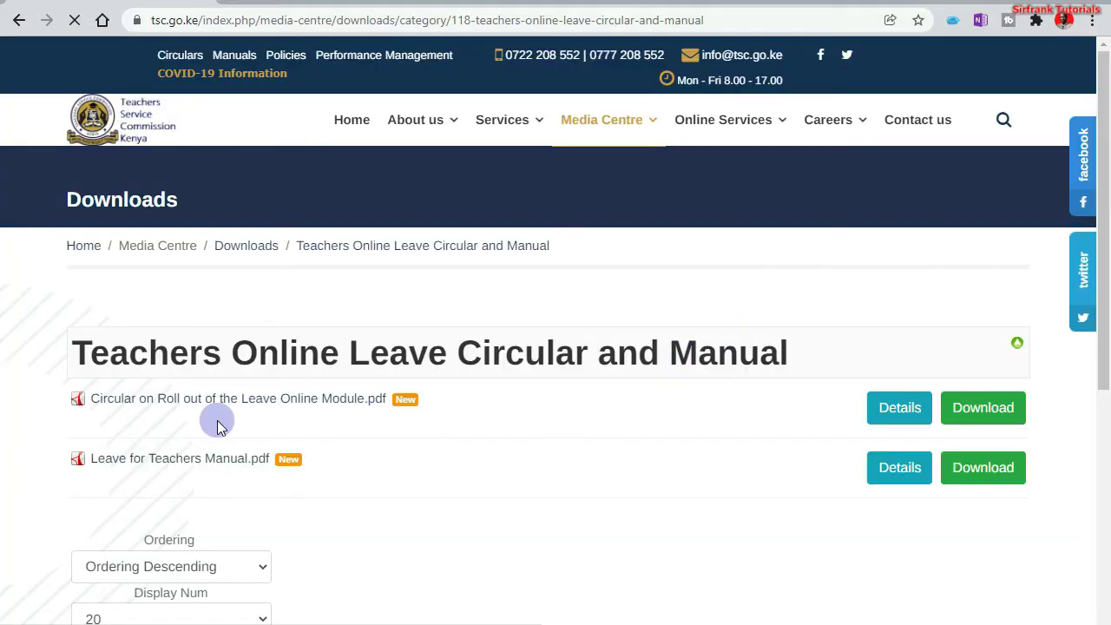
left_click(986, 419)
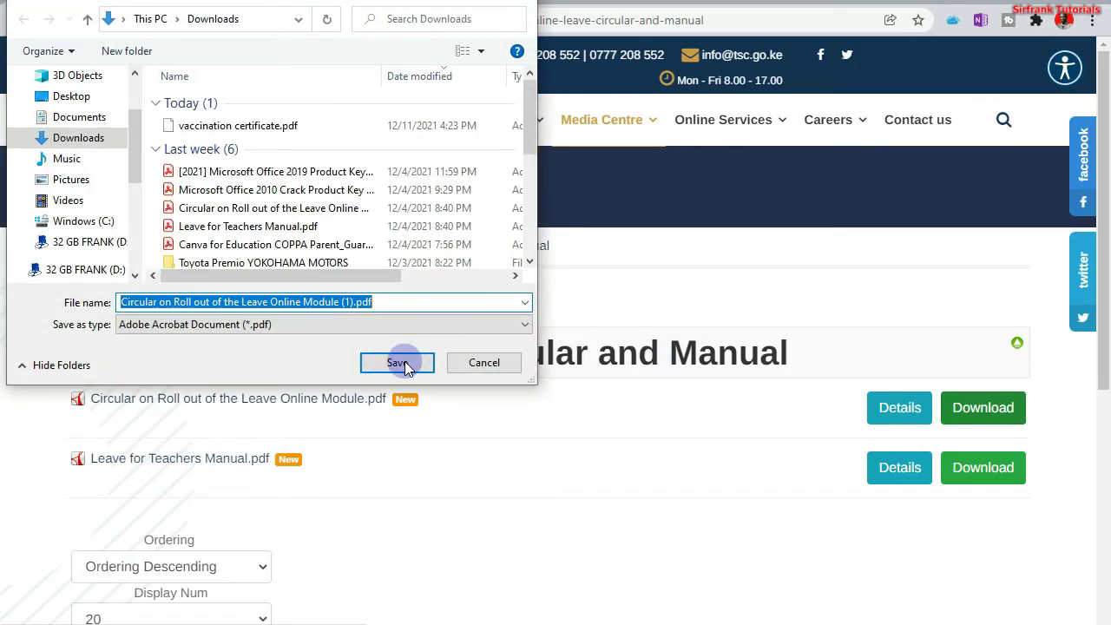
left_click(407, 365)
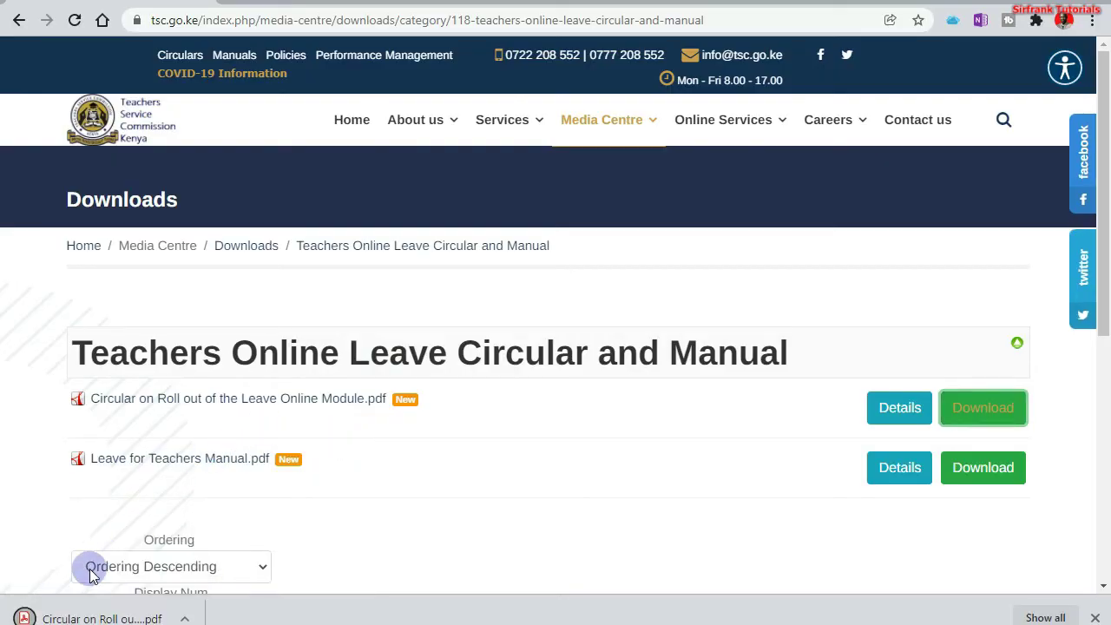
left_click(183, 618)
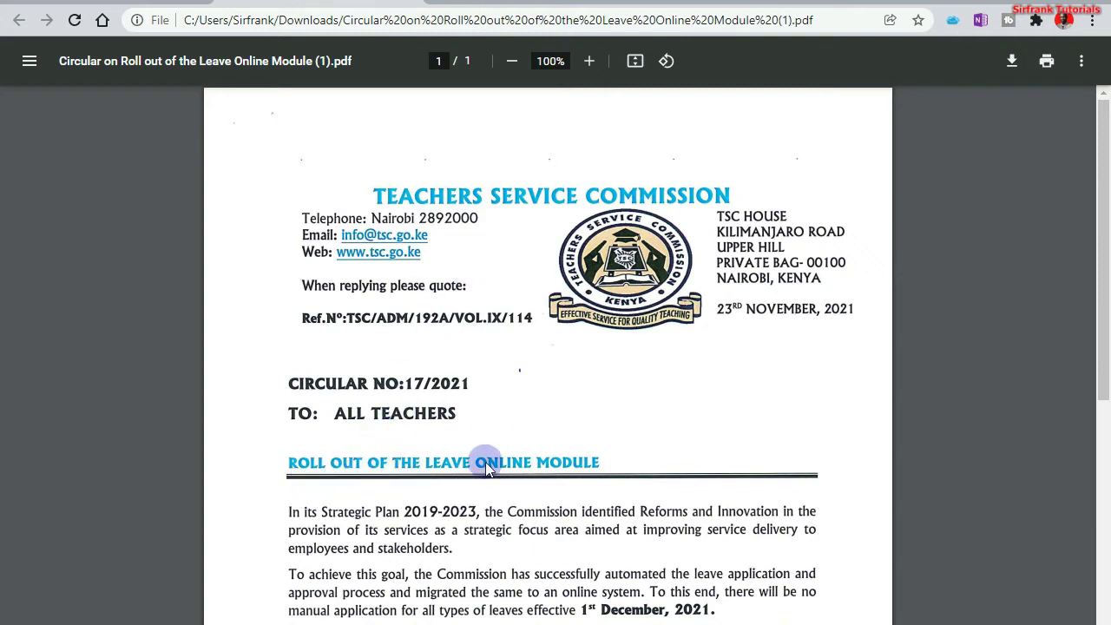
Scroll down through Circular No. 17/2021 in the PDF viewer and back up
scroll(555, 464, "down", 2)
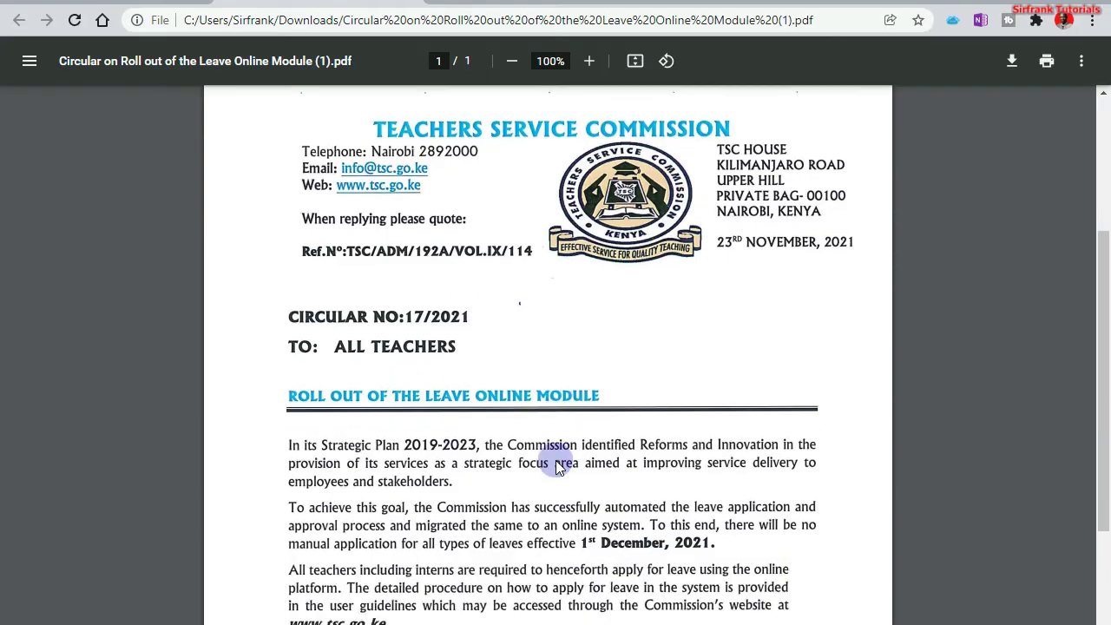
scroll(555, 464, "down", 1)
scroll(555, 464, "down", 1)
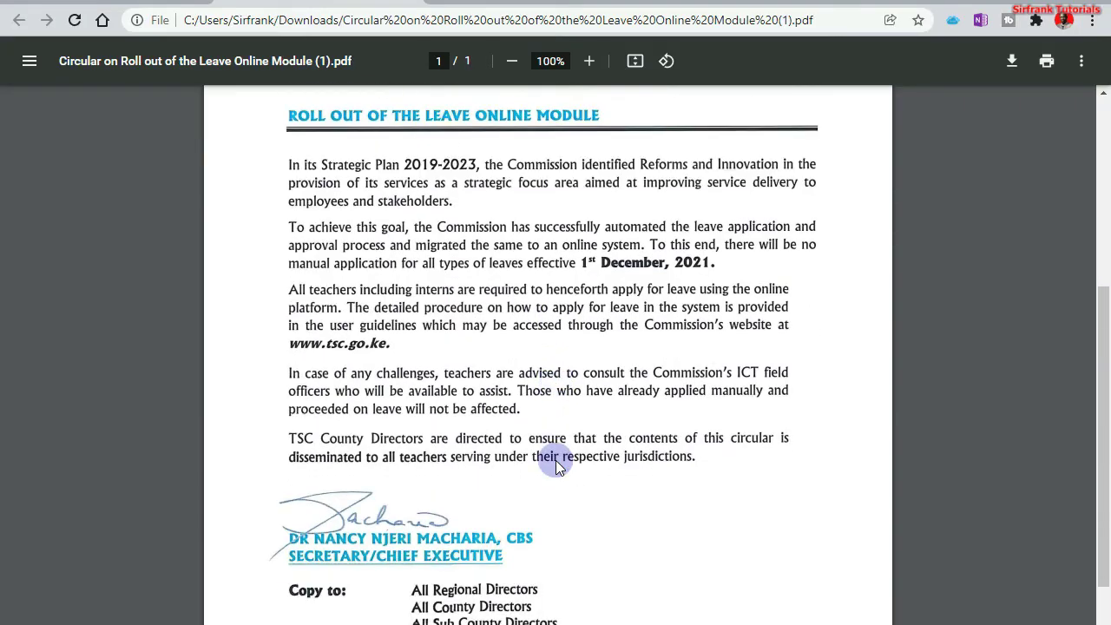
scroll(556, 461, "down", 1)
scroll(556, 466, "up", 1)
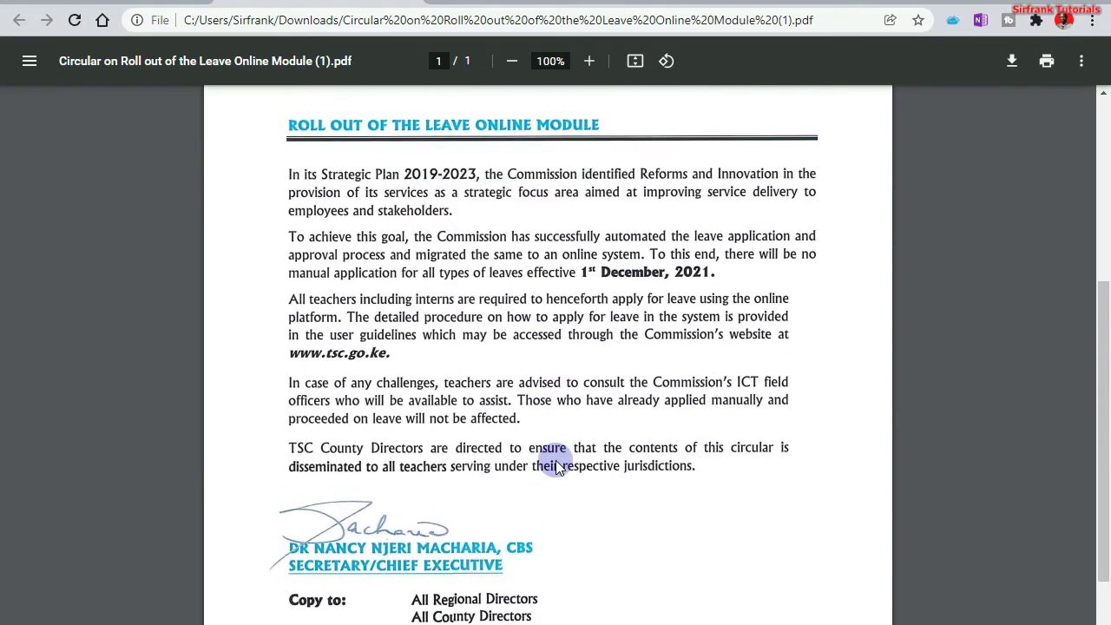
scroll(555, 463, "up", 1)
scroll(555, 595, "up", 1)
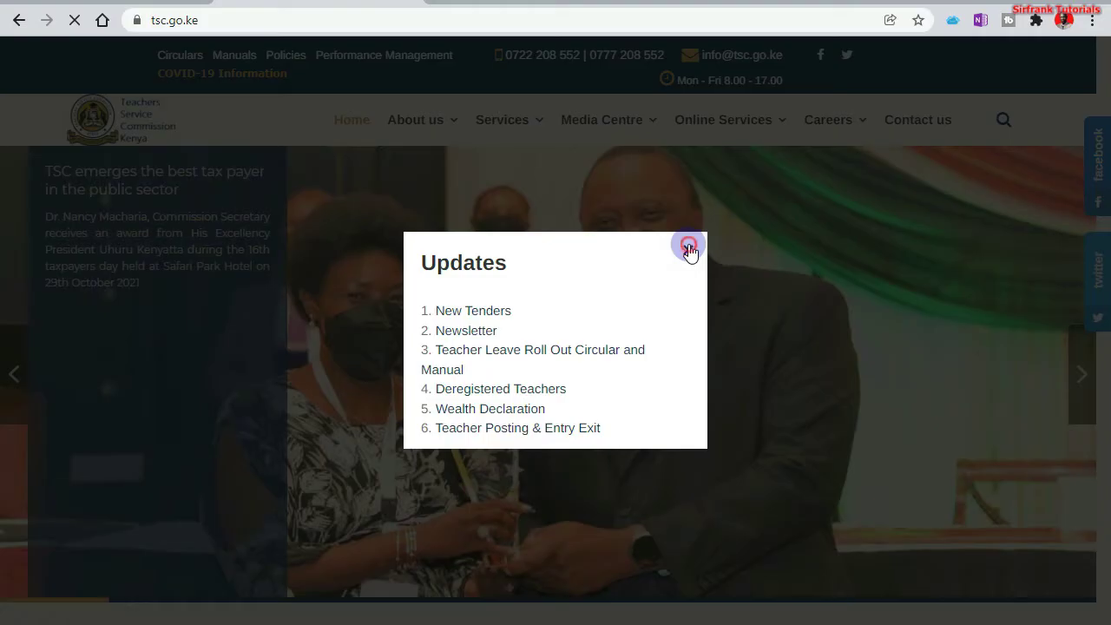
Close the Updates notice and go to Online Services > HRMIS - Teachers > Leave
left_click(687, 250)
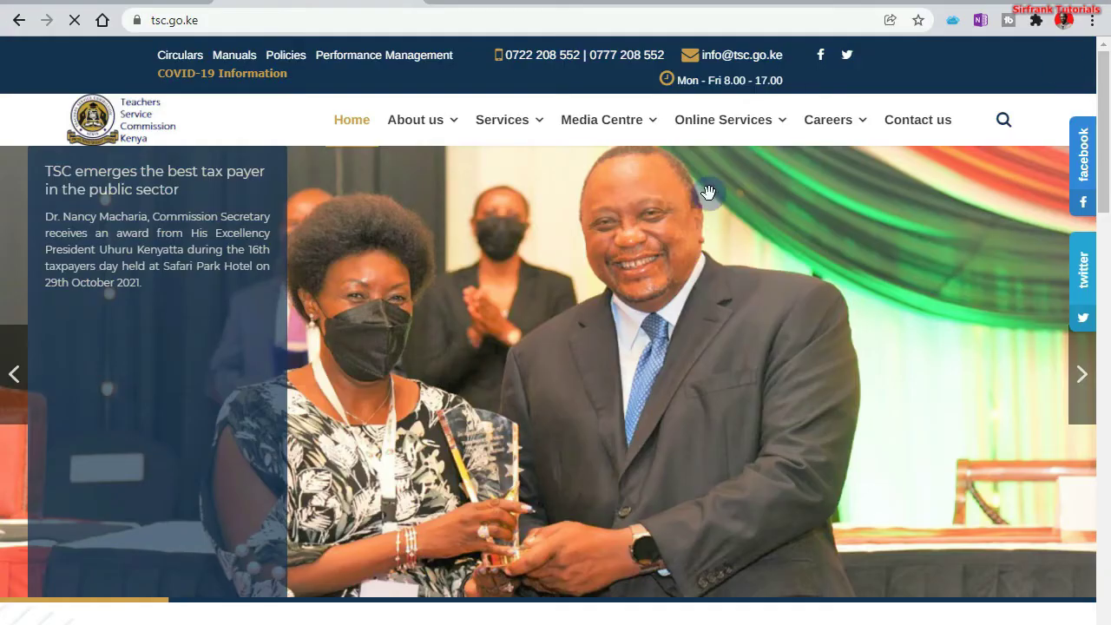
mouse_move(729, 120)
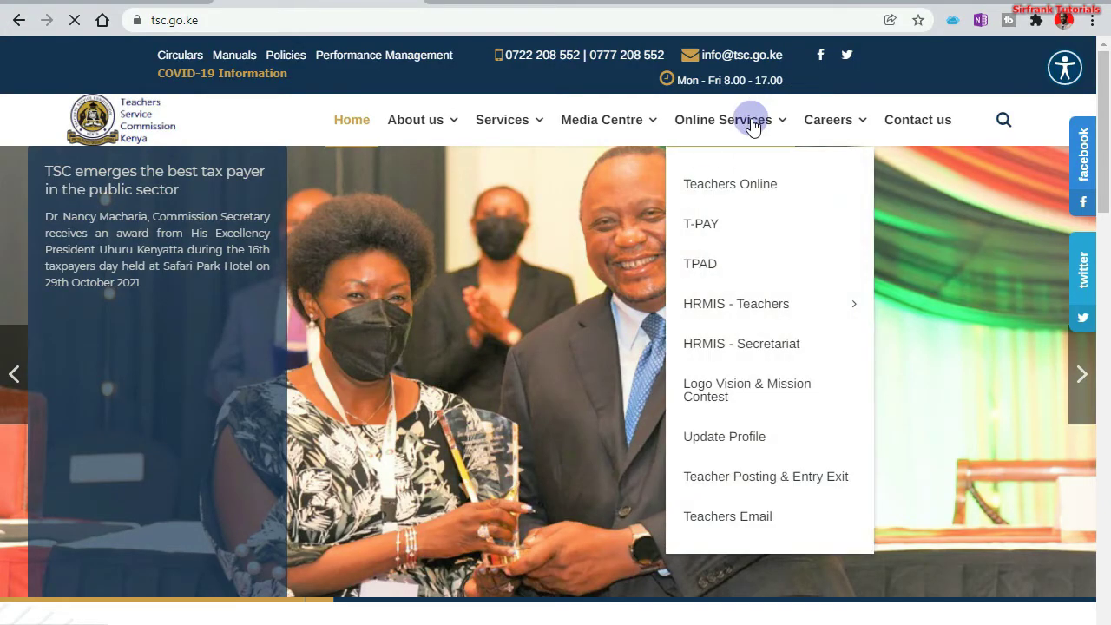
mouse_move(615, 426)
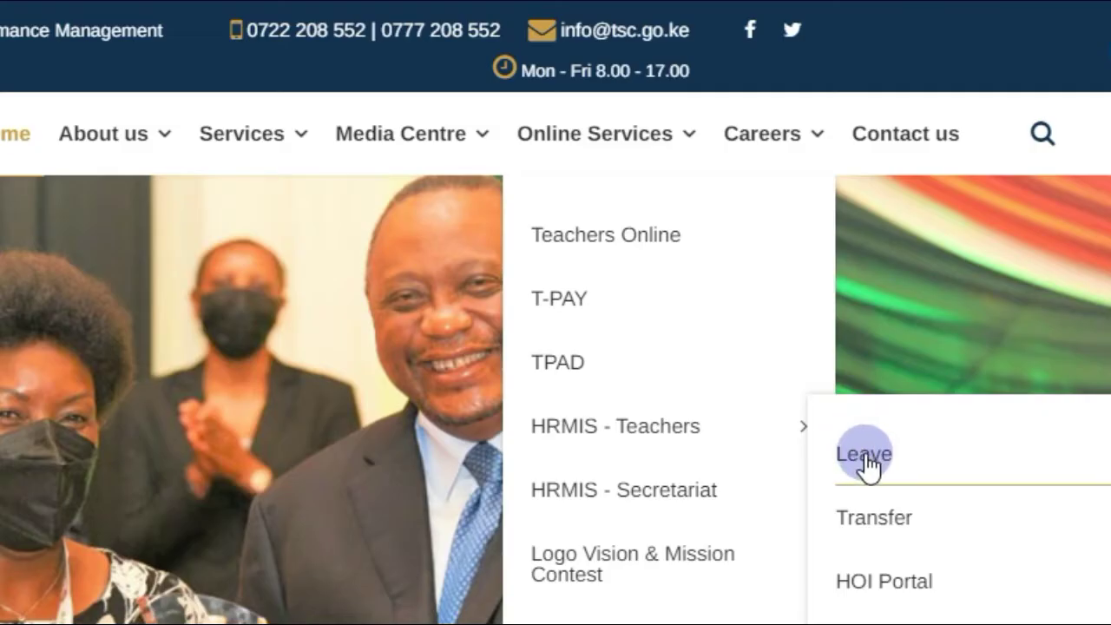
left_click(867, 451)
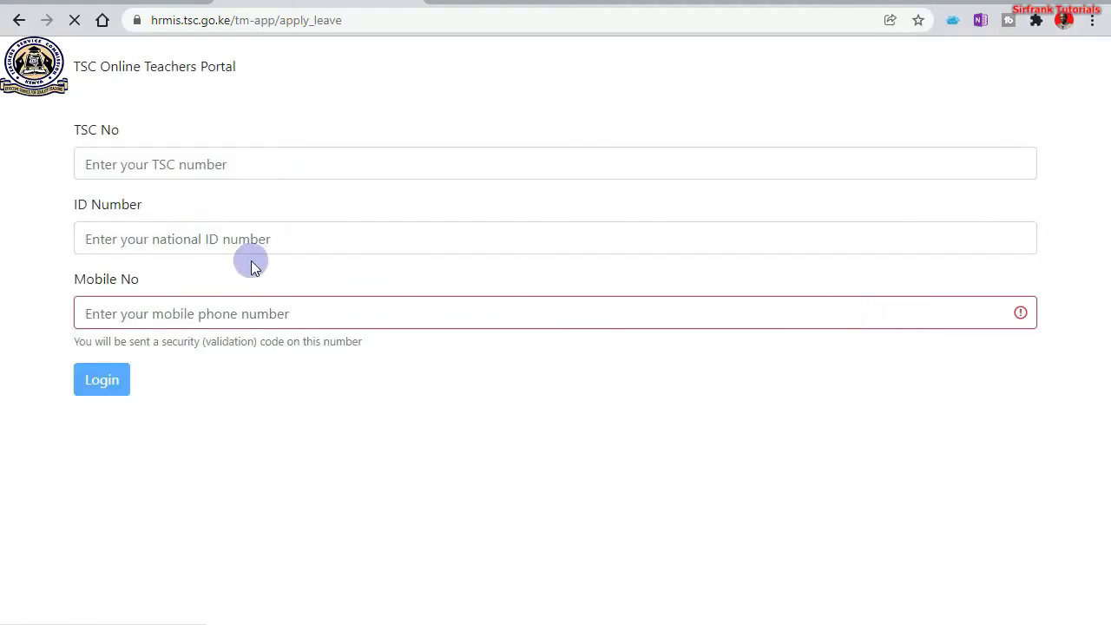
Autofill the TSC No, ID Number and Mobile No fields from saved entries, then log in
left_click(104, 164)
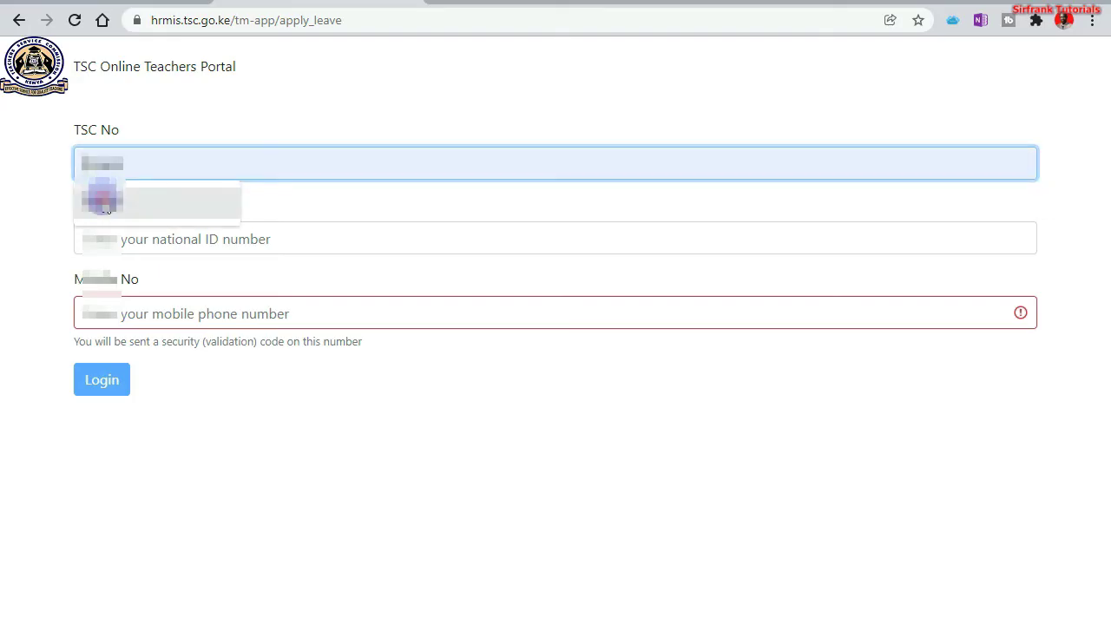
left_click(99, 196)
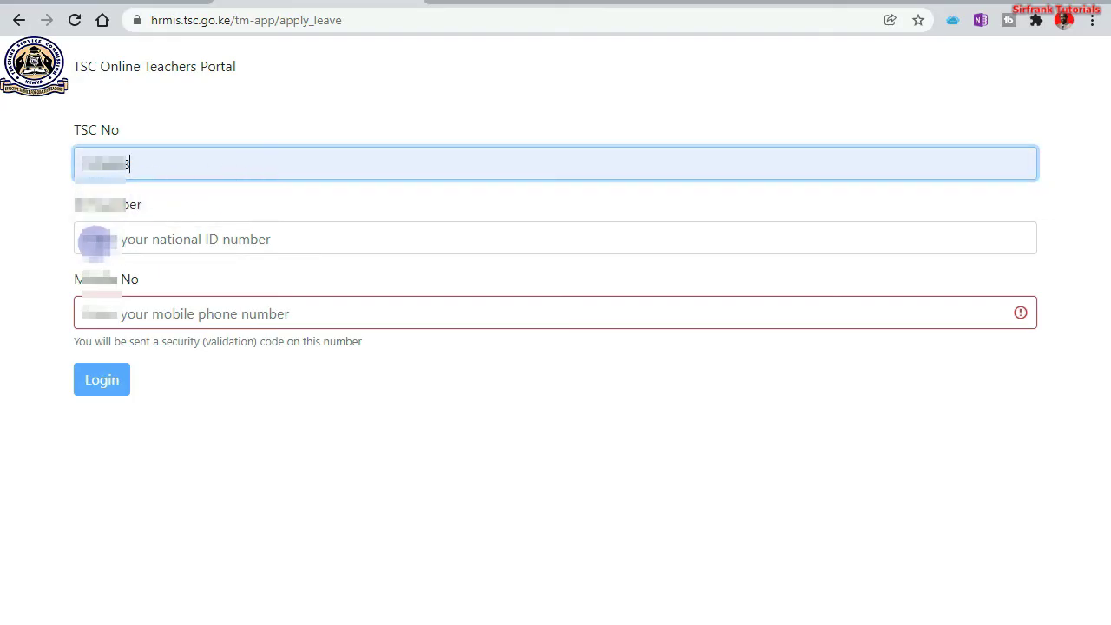
left_click(96, 242)
left_click(108, 276)
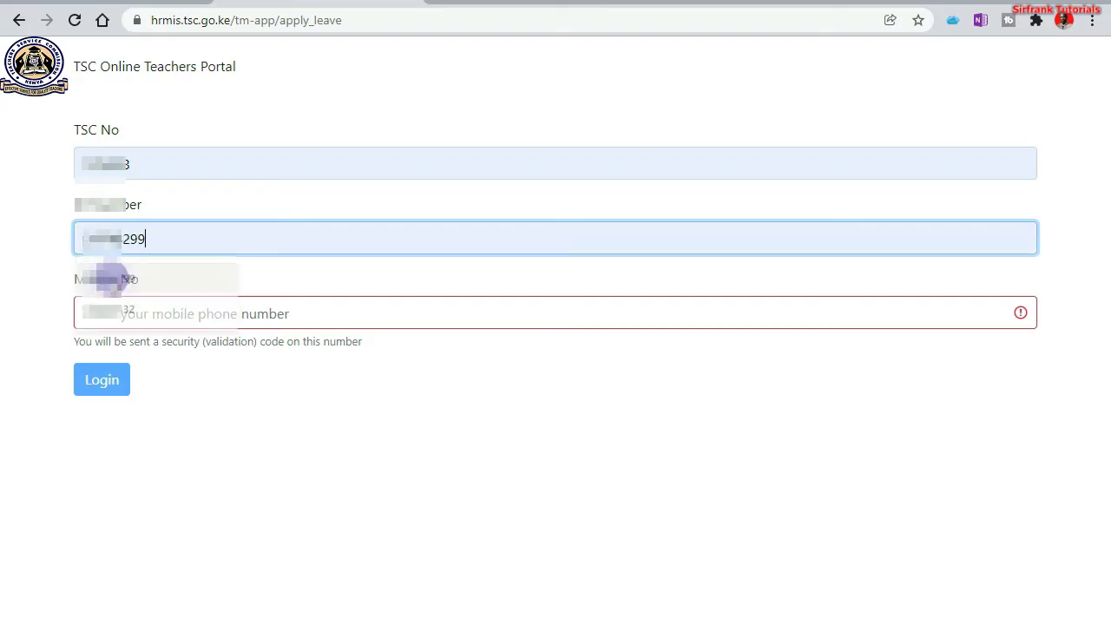
left_click(99, 315)
left_click(110, 353)
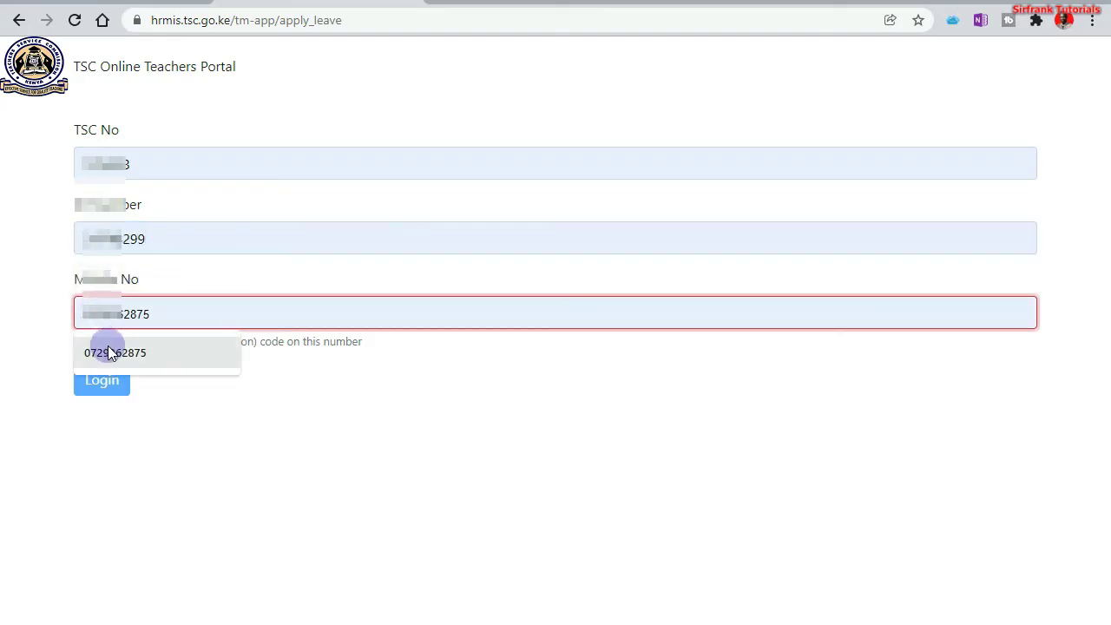
left_click(110, 353)
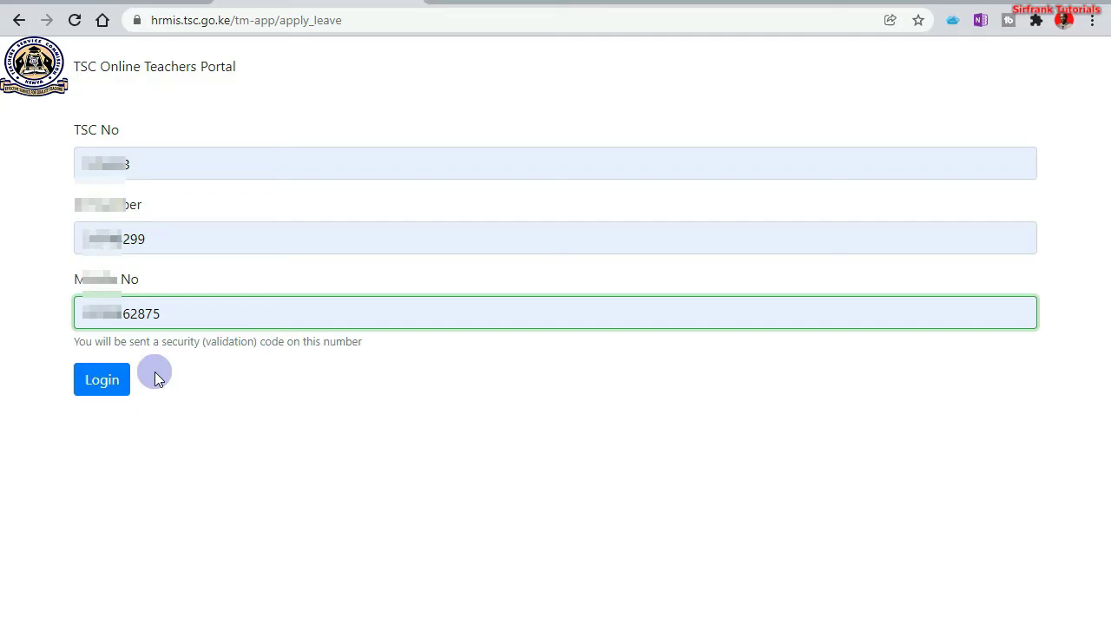
left_click(116, 390)
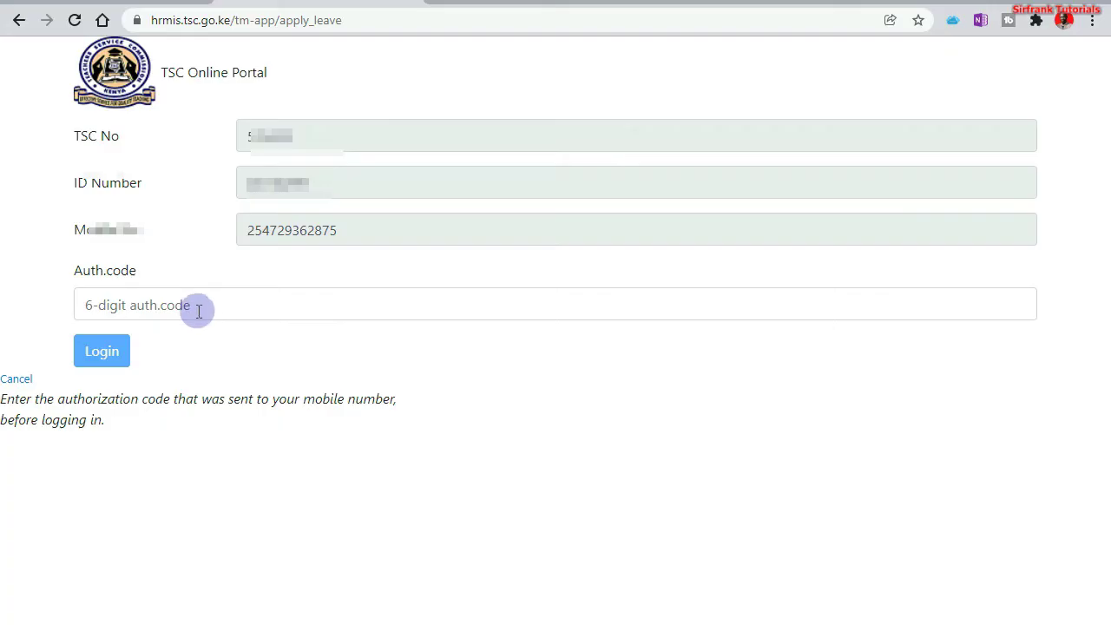
Enter the six-digit SMS authorization code and log in to the Teachers Leave Application page
left_click(196, 303)
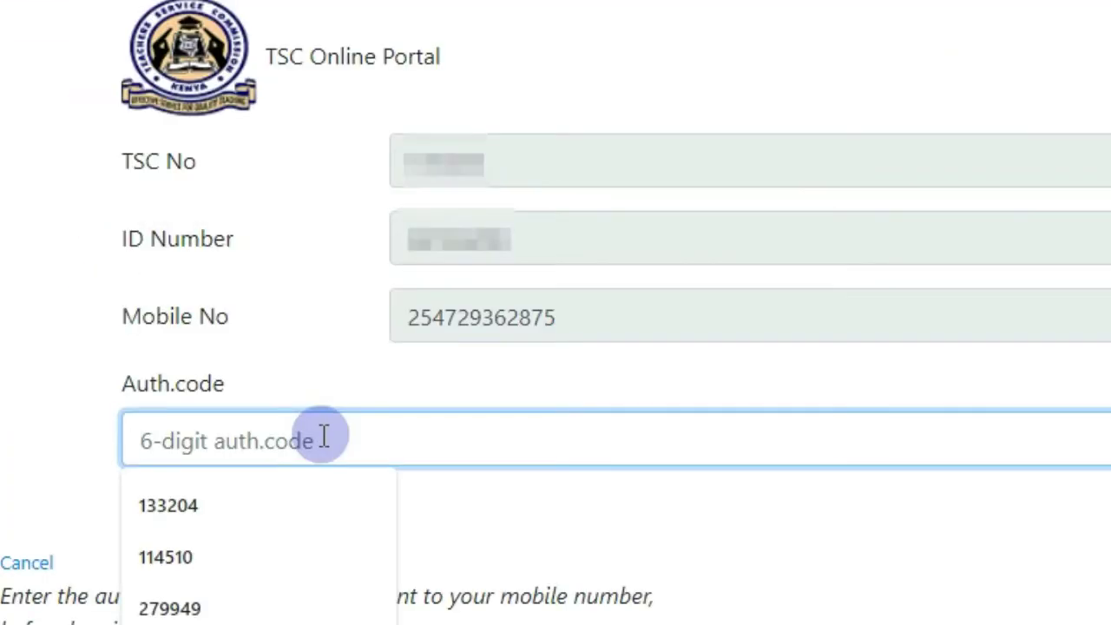
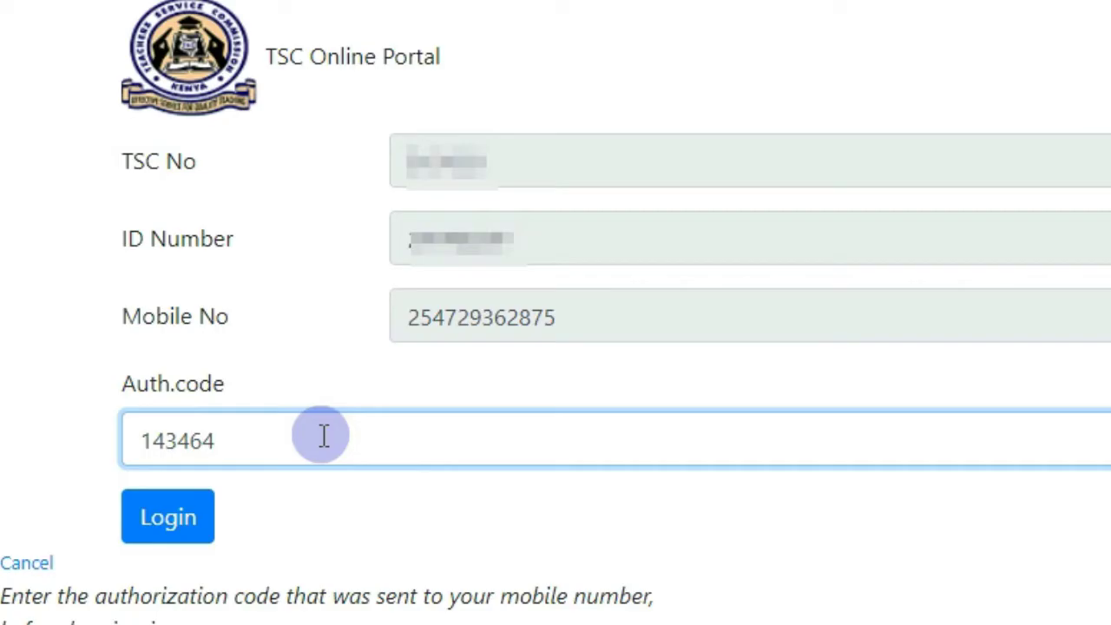
left_click(196, 524)
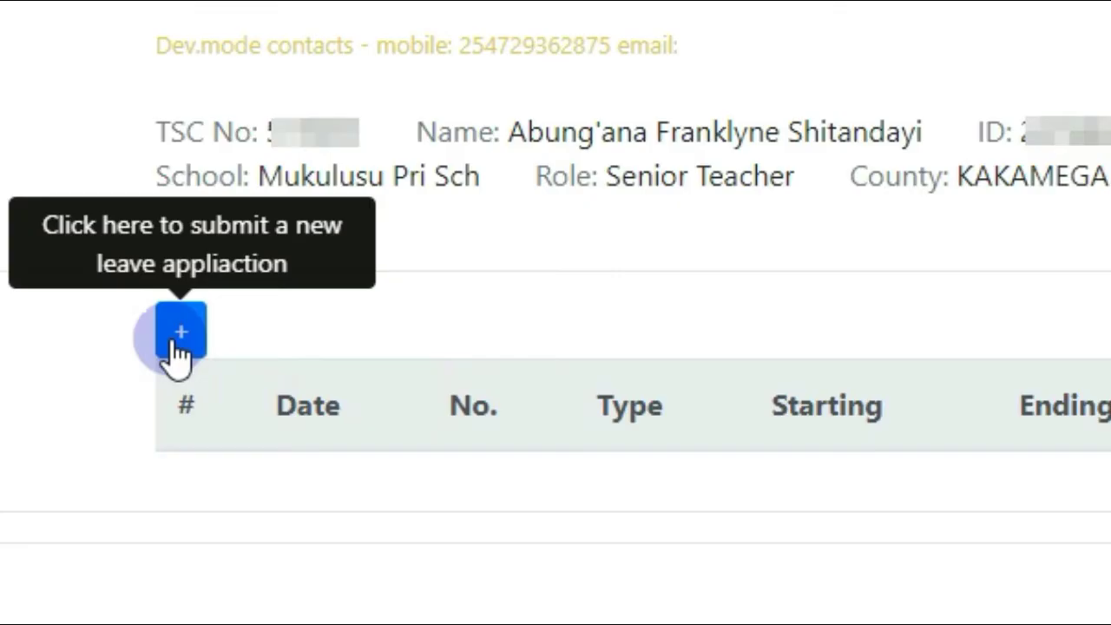
Open a new leave application form and expand its Type of Leave dropdown
left_click(178, 347)
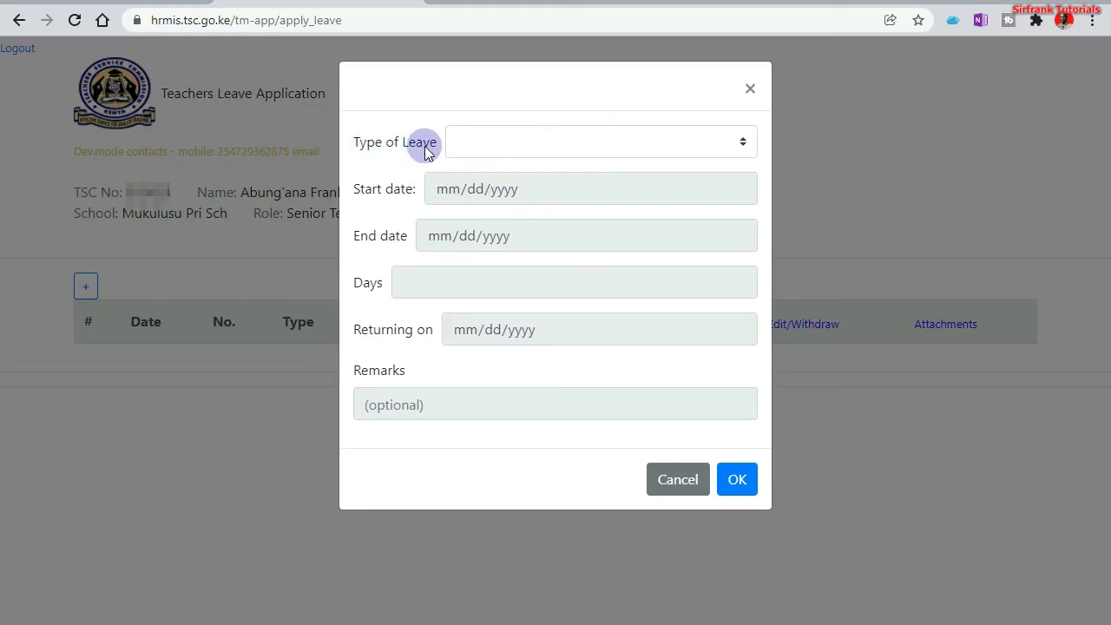
left_click(704, 145)
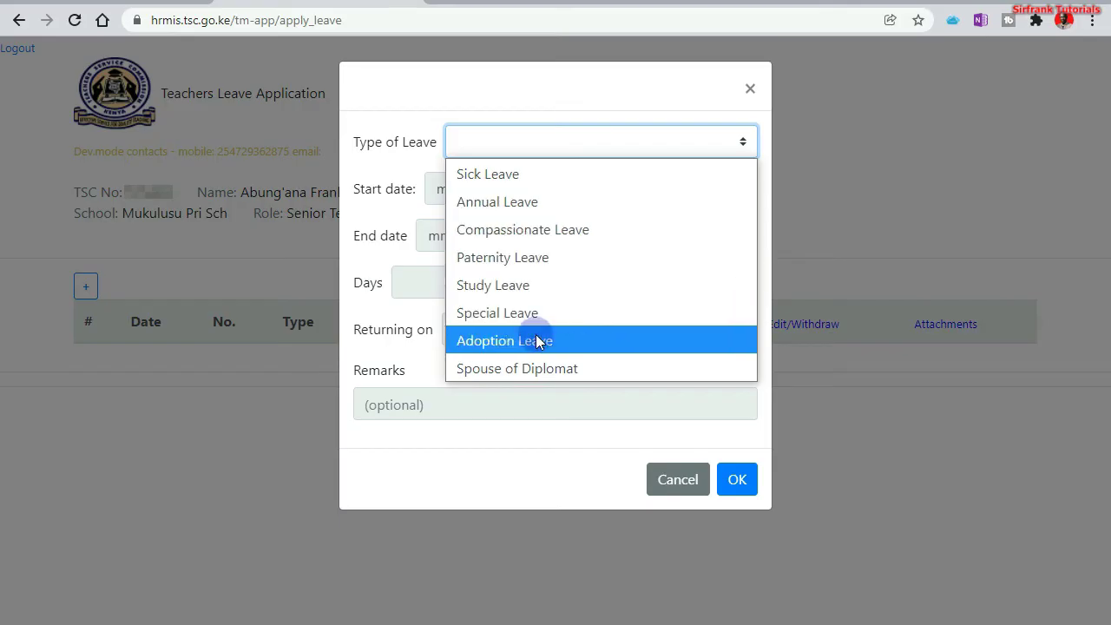
Choose Annual Leave and set the start date to December 27, 2021
left_click(514, 208)
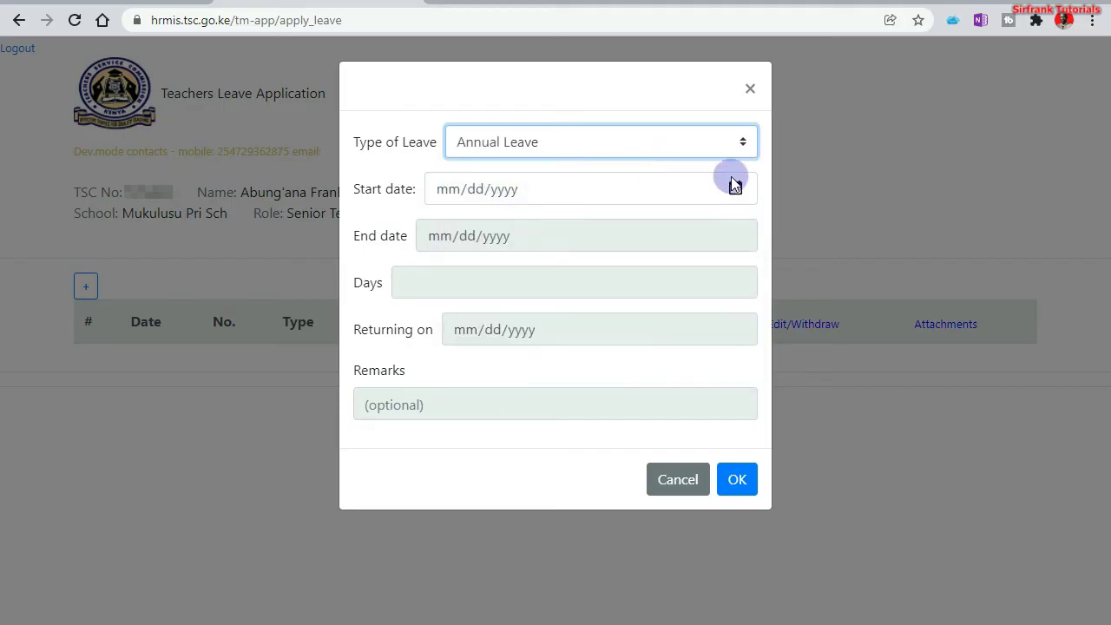
left_click(737, 190)
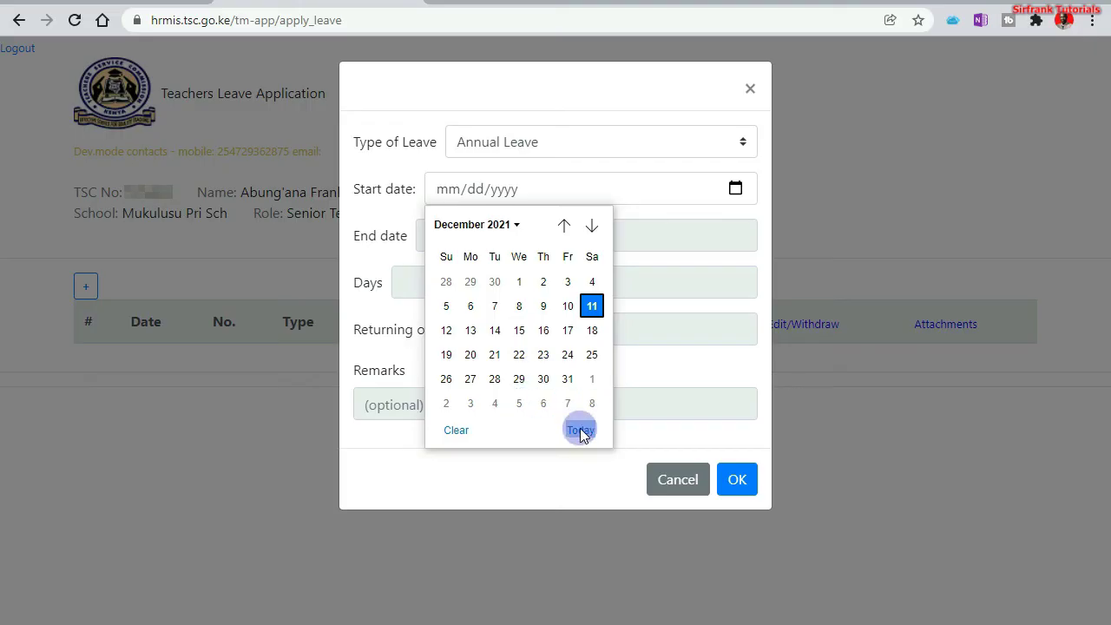
left_click(580, 428)
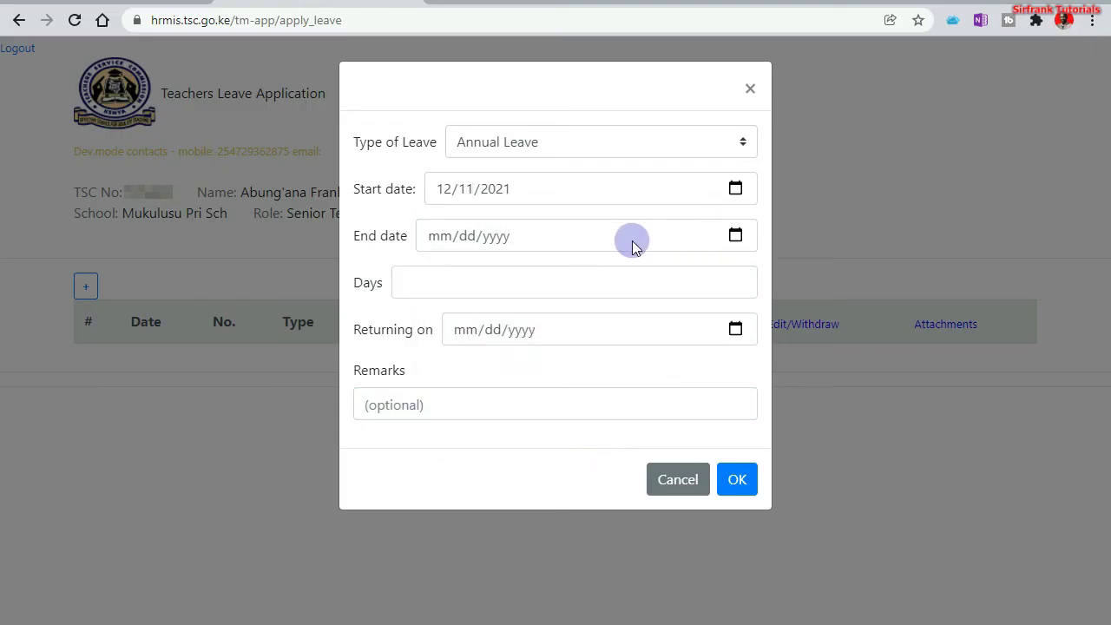
left_click(736, 188)
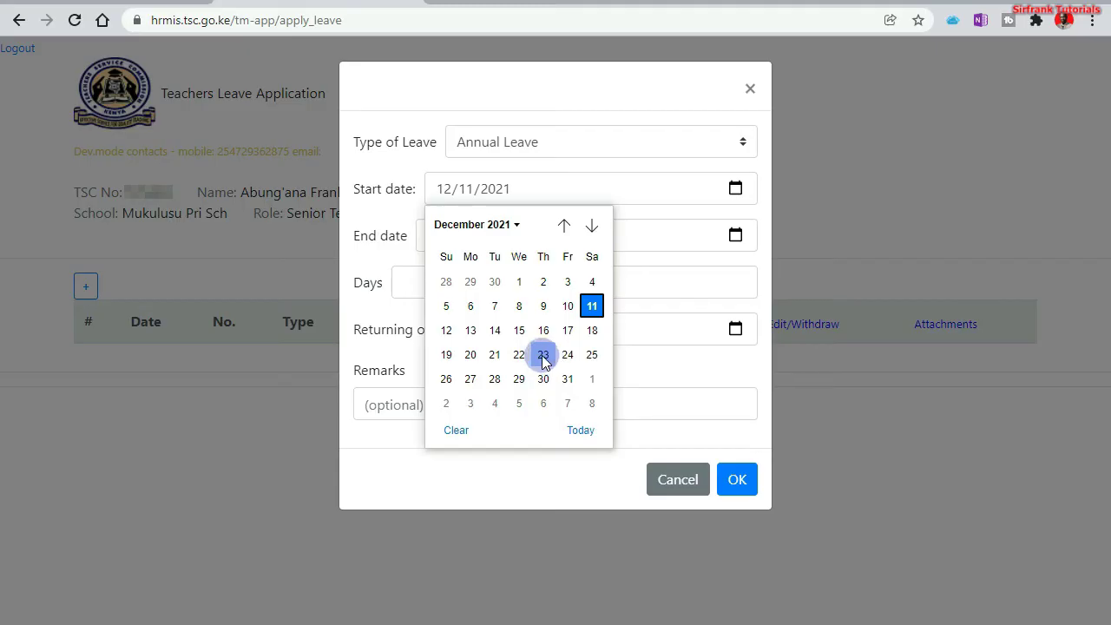
left_click(468, 382)
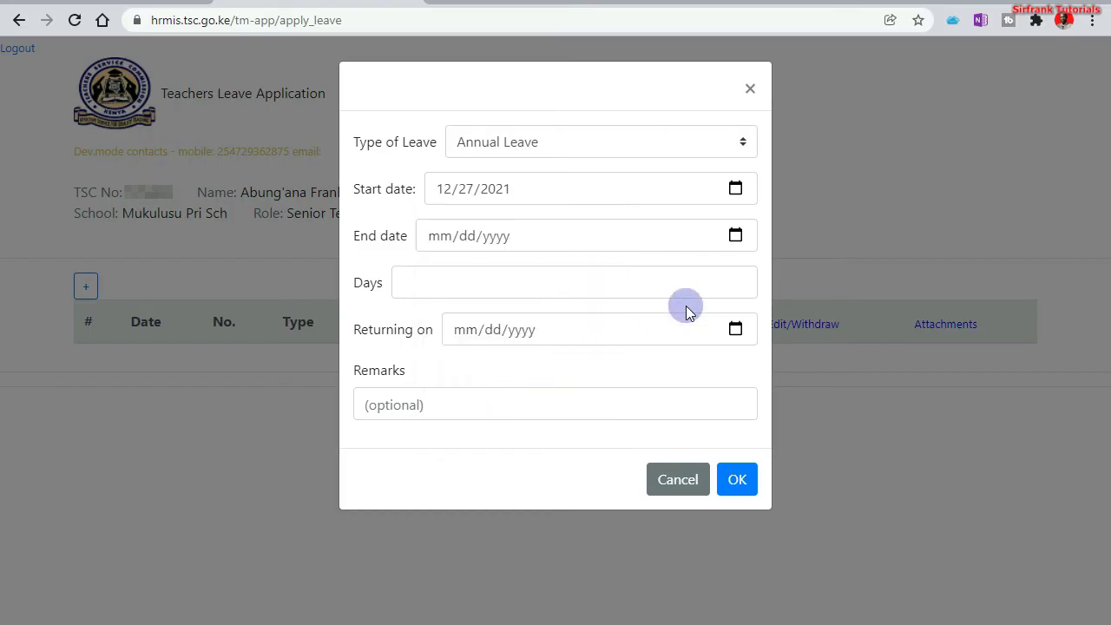
Set the end date to 01/03/2022, giving 6 days and a return date of 01/04/2022
left_click(734, 238)
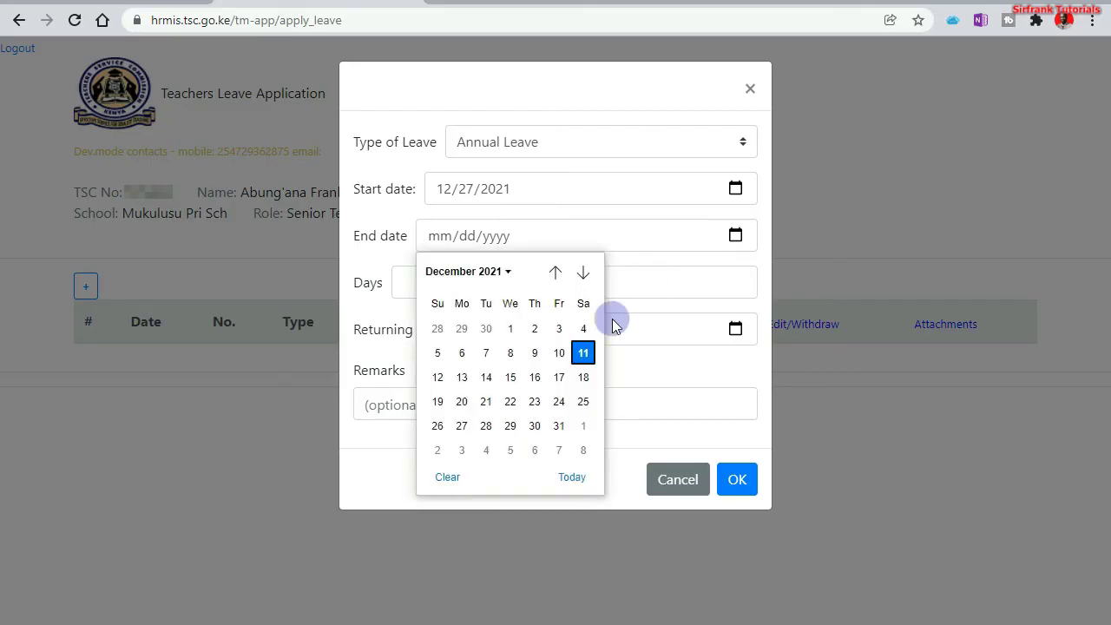
left_click(463, 451)
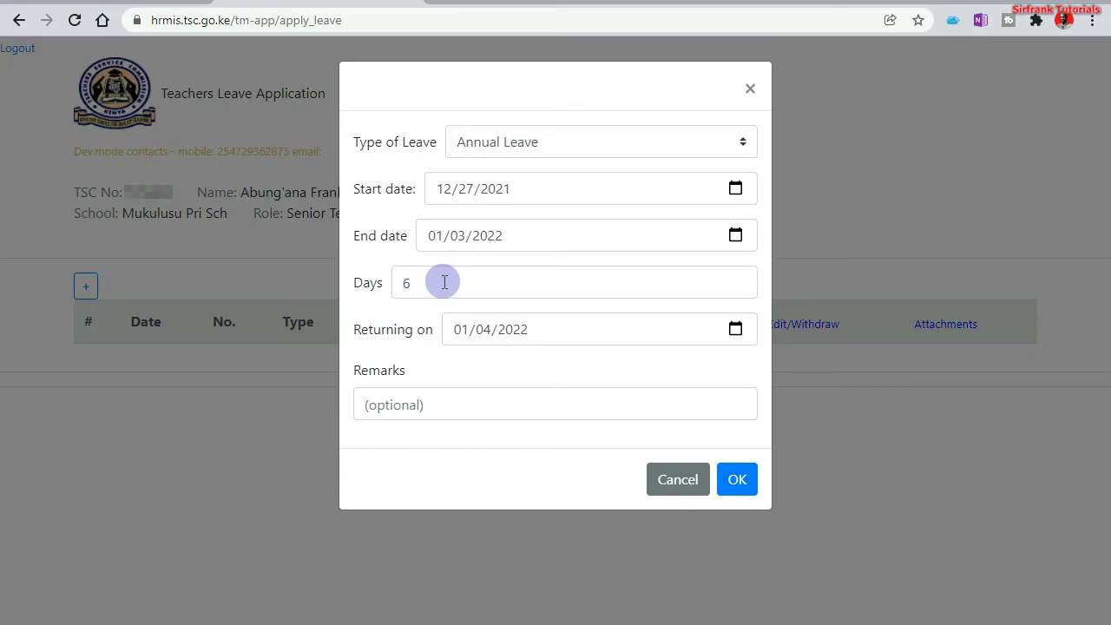
left_click(429, 282)
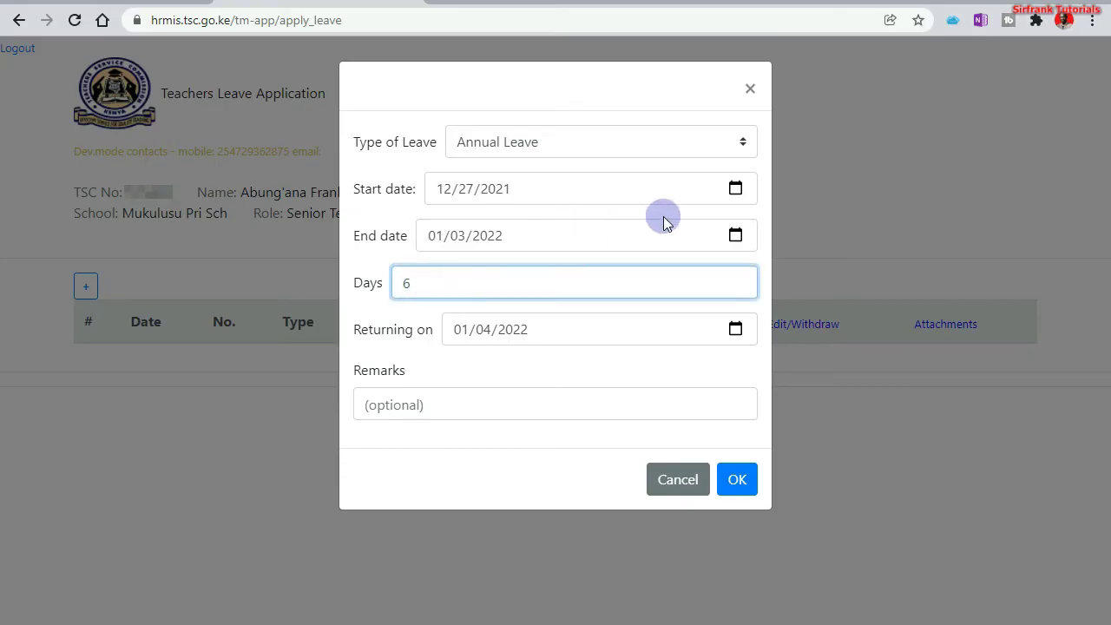
Re-check the start and end date calendars before changing the end date
left_click(736, 191)
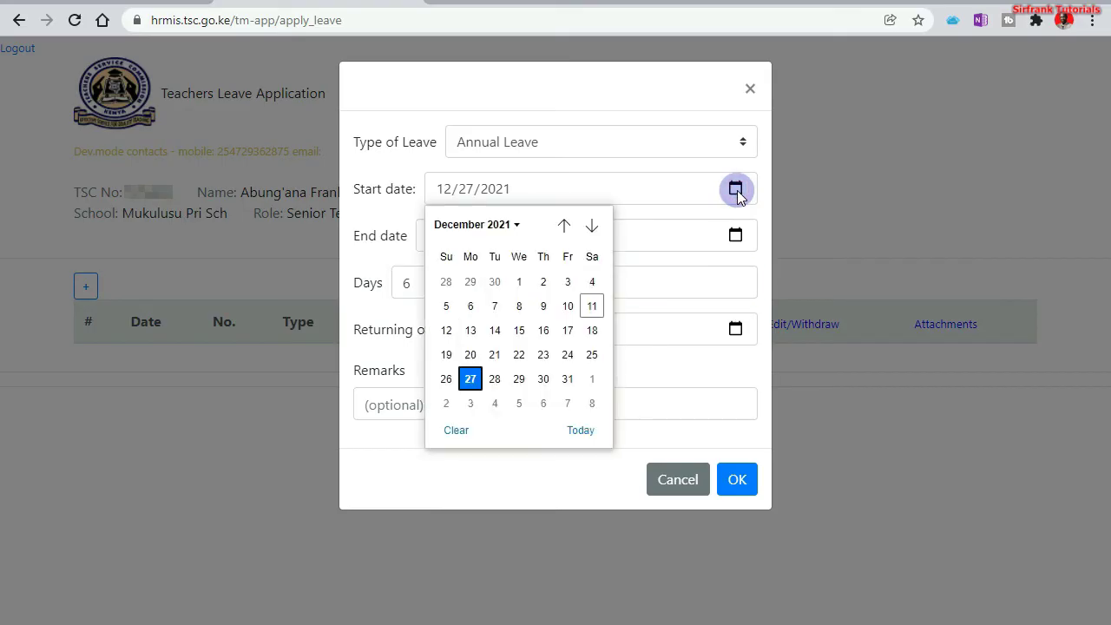
left_click(734, 234)
left_click(677, 259)
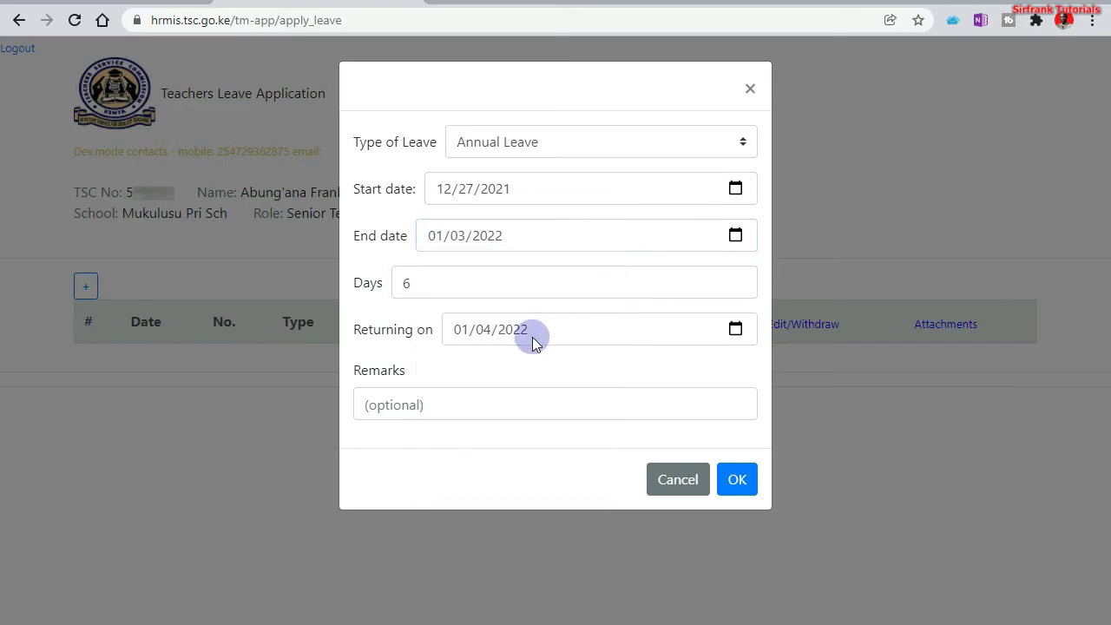
left_click(735, 235)
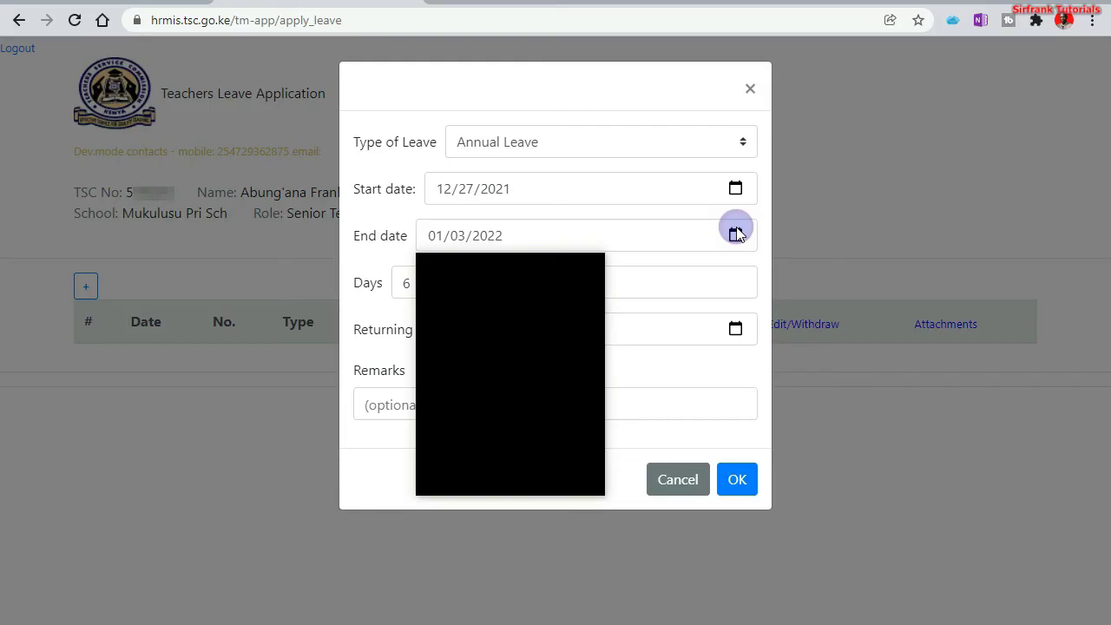
left_click(735, 235)
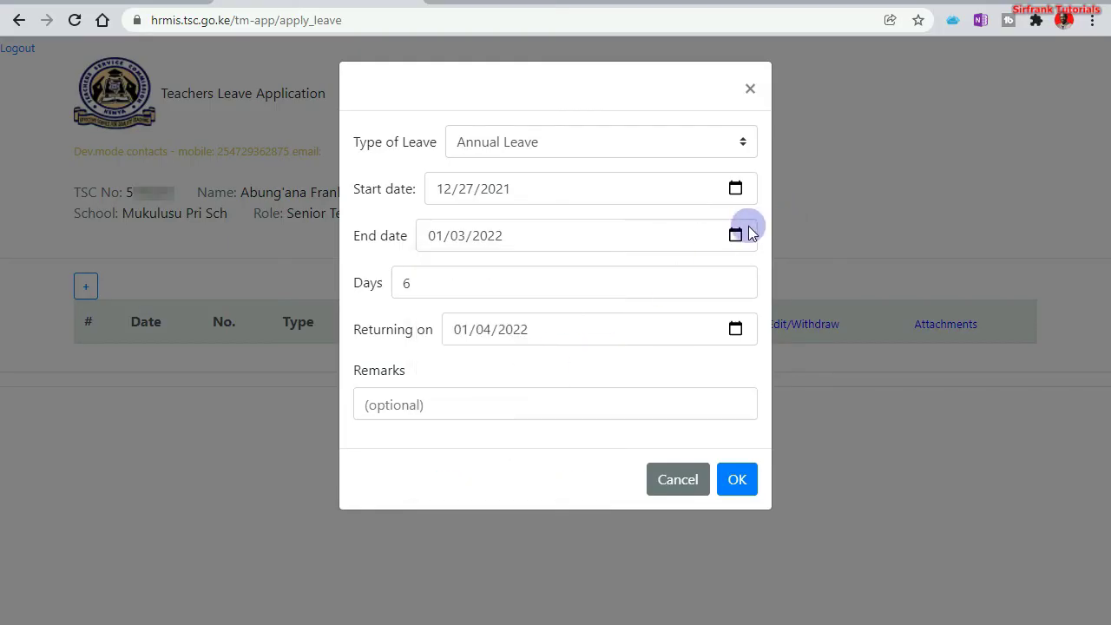
left_click(720, 246)
left_click(738, 235)
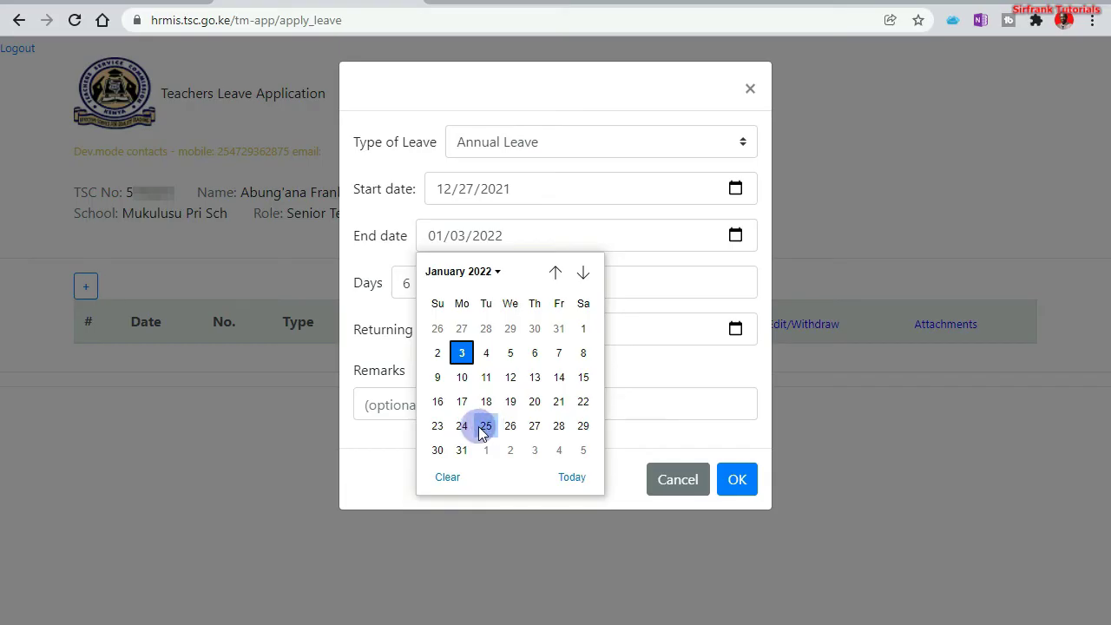
Change the end date to 02/04/2022 (30 days, returning 02/07/2022) and submit the application
scroll(562, 448, "down", 1)
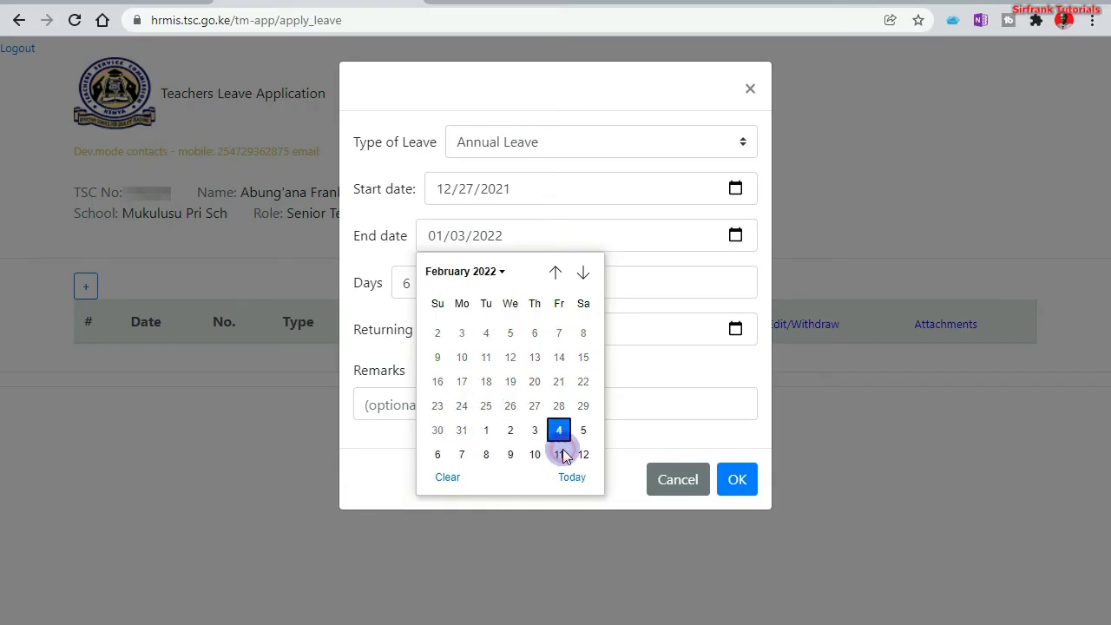
key("Return")
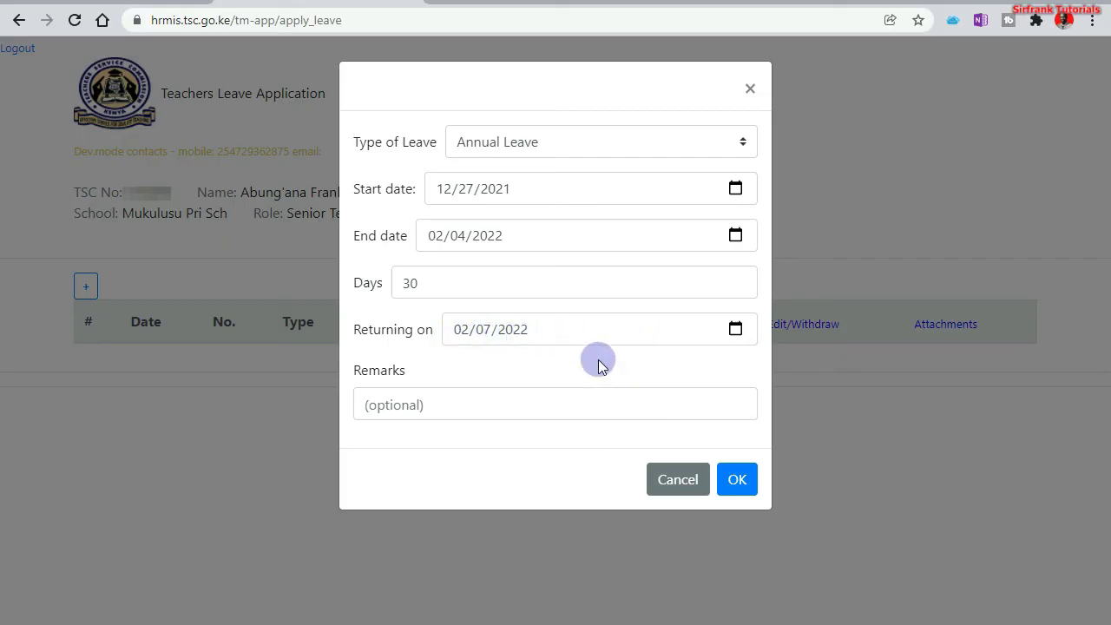
left_click(392, 405)
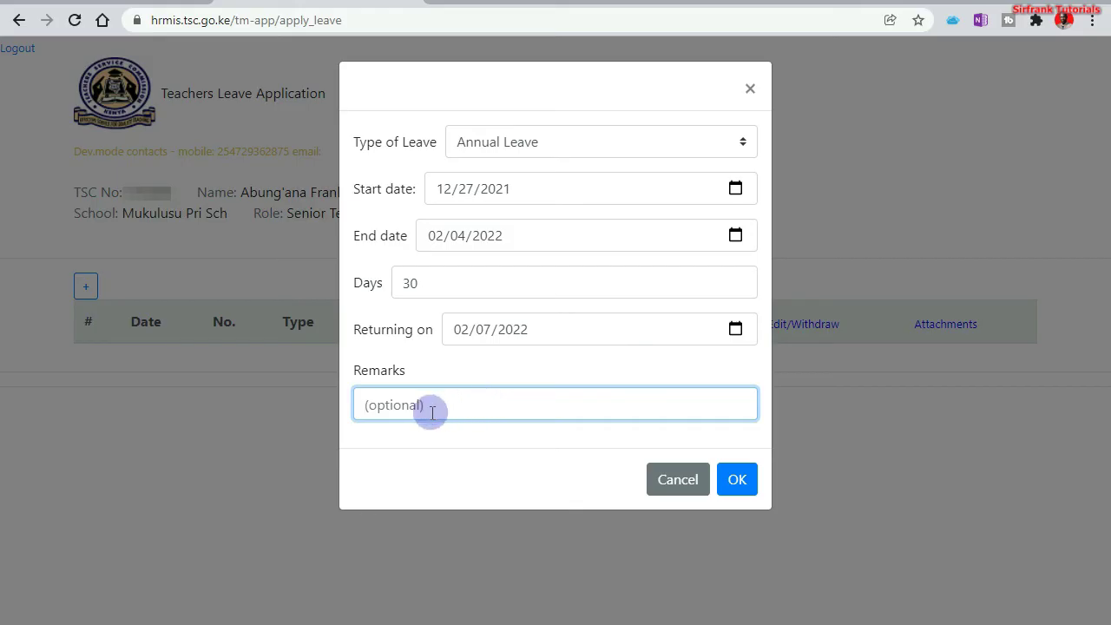
left_click(737, 482)
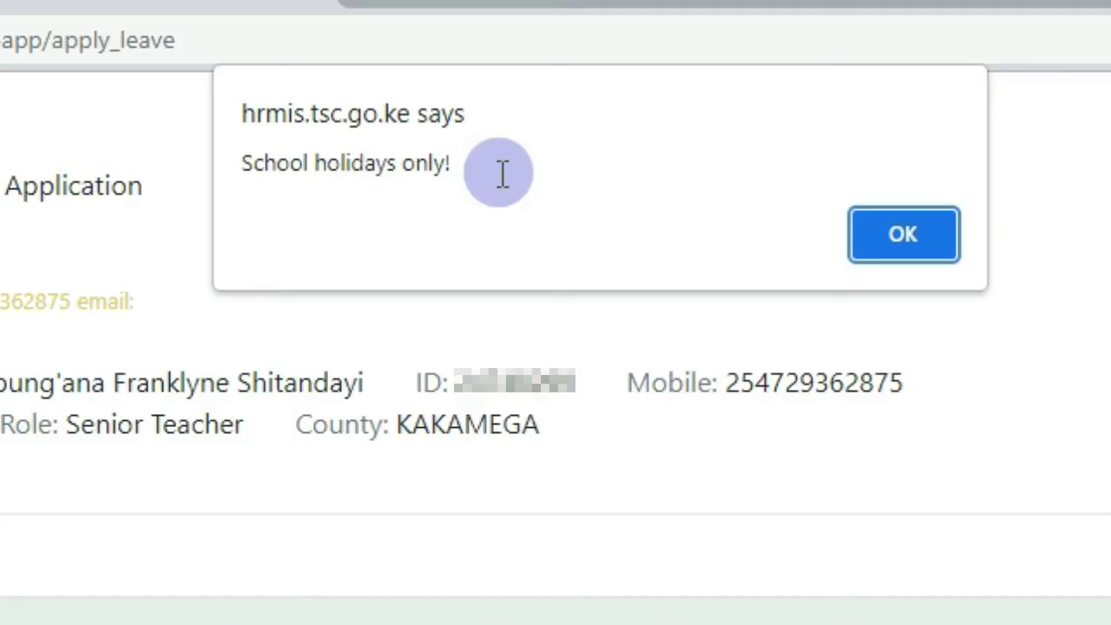
Dismiss the 'School holidays only!' alert and open a blank leave application form
left_click(923, 243)
left_click(86, 290)
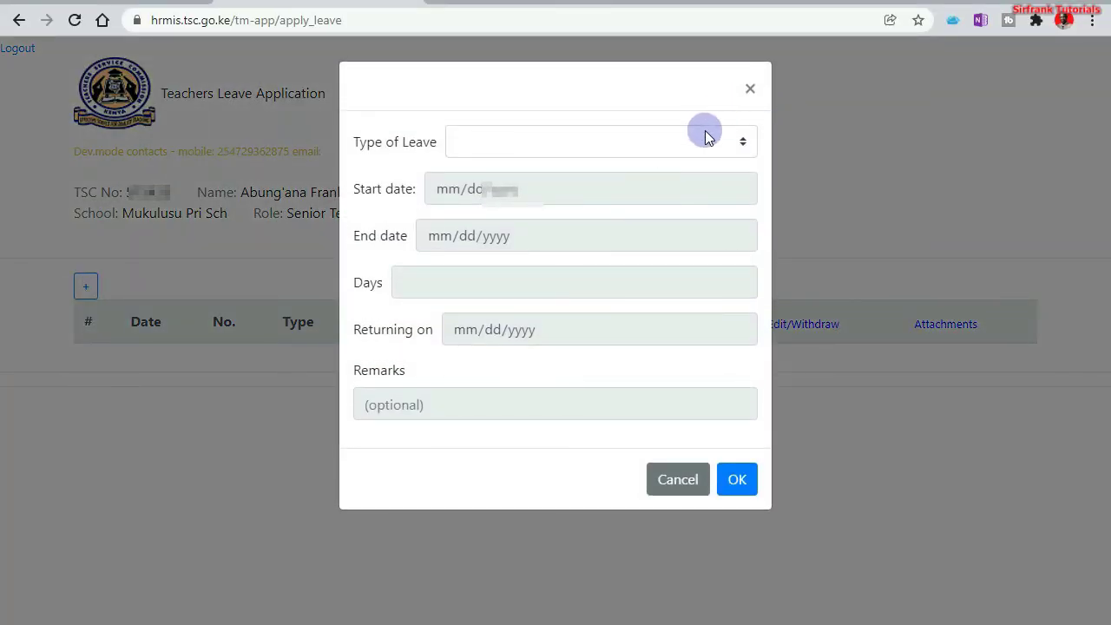
Submit a 6-day Annual Leave application from 12/24/2021 to 12/31/2021
left_click(704, 139)
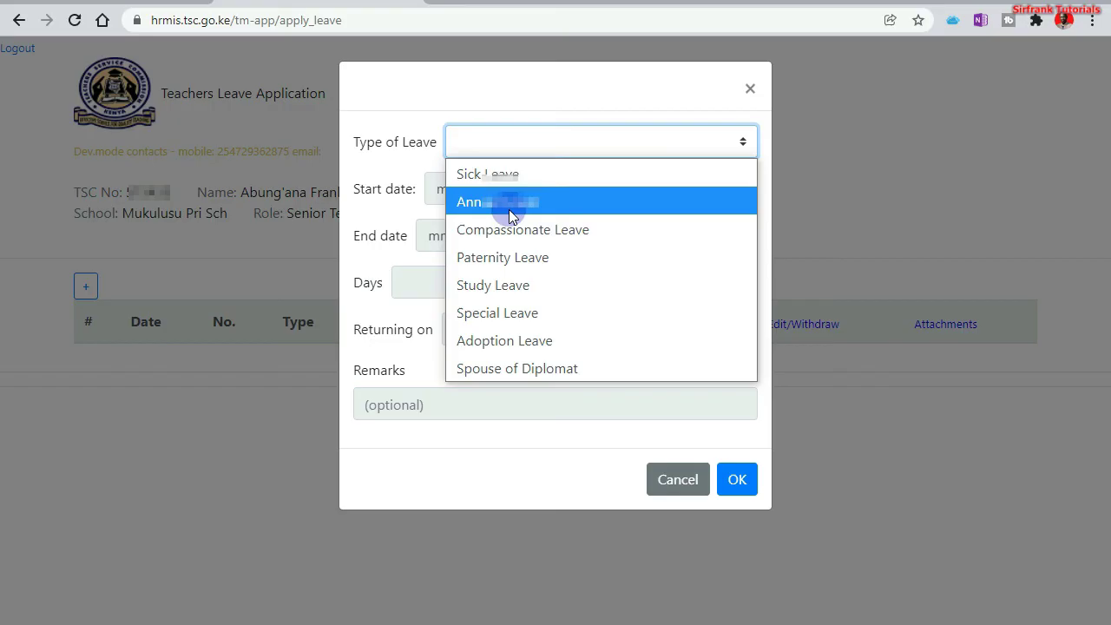
left_click(508, 207)
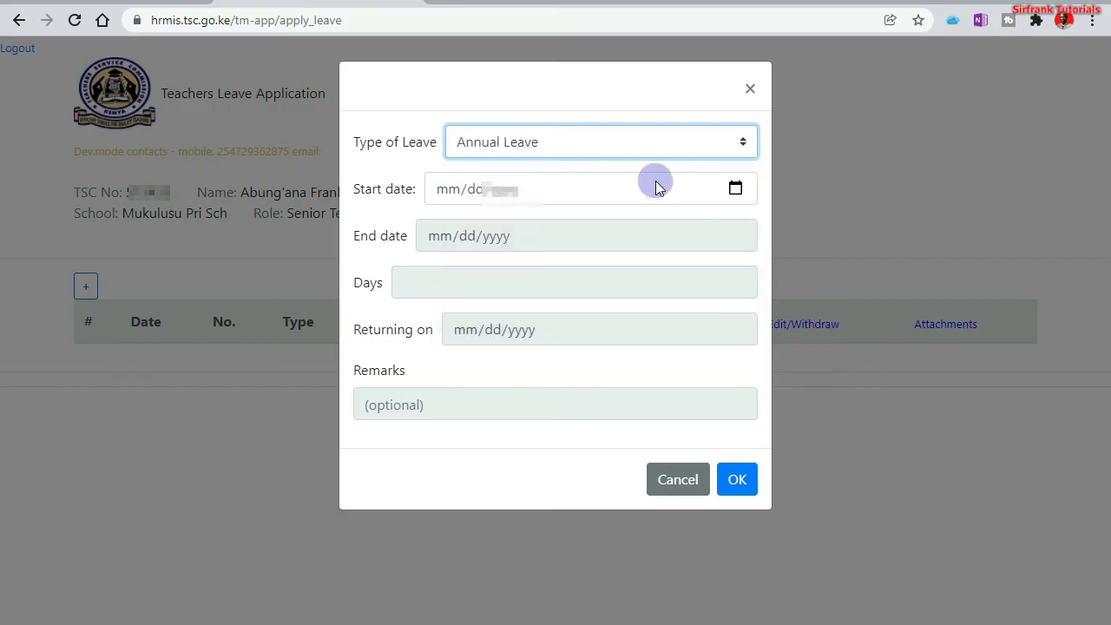
left_click(681, 192)
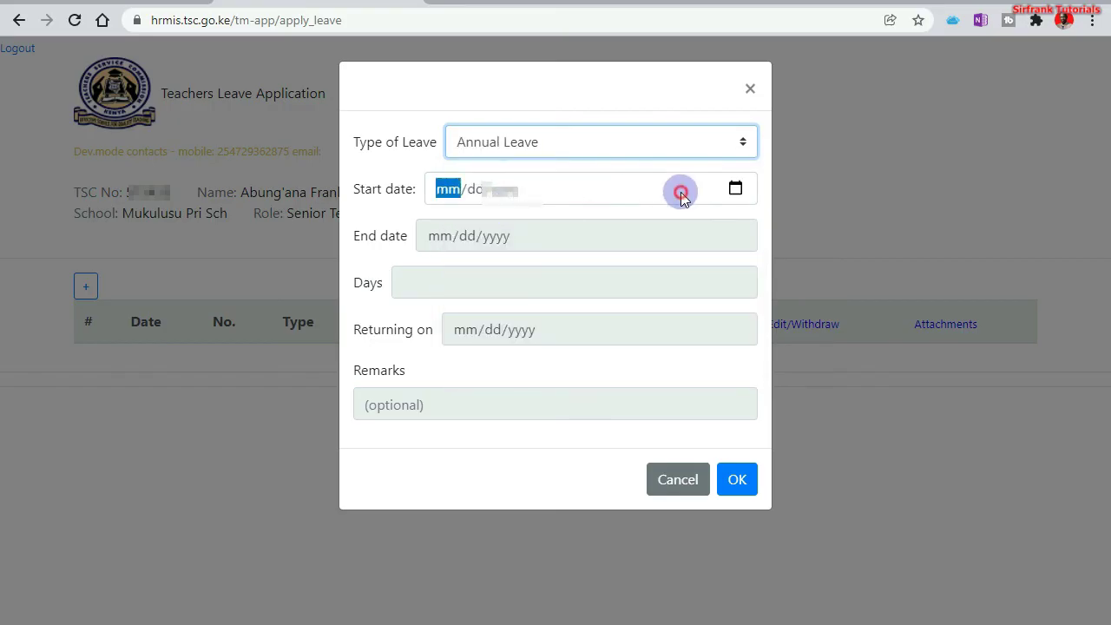
left_click(734, 188)
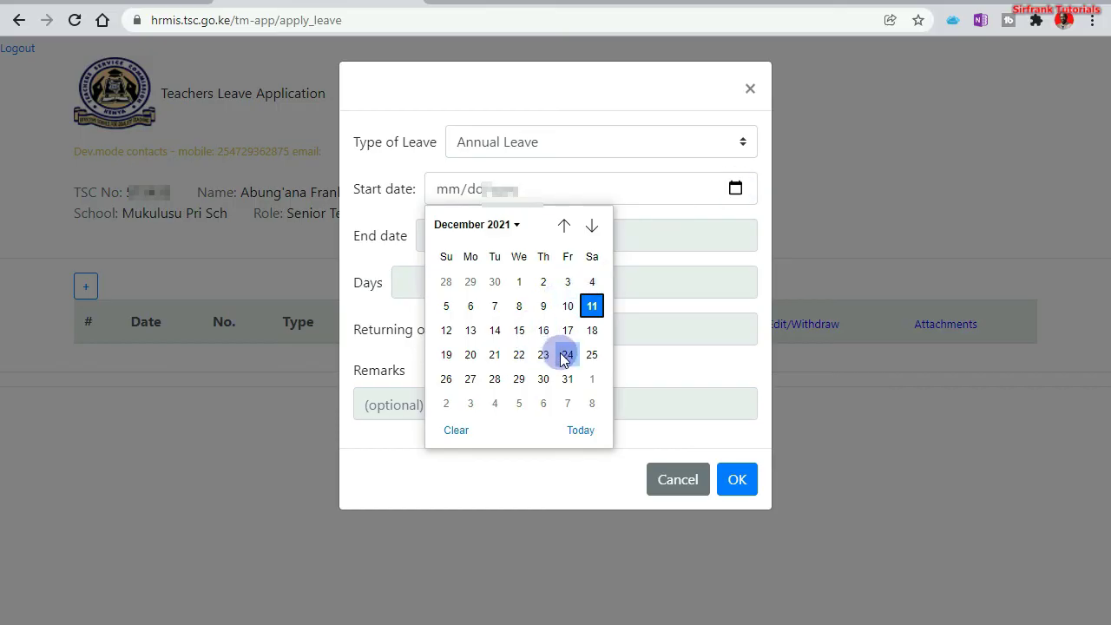
left_click(564, 355)
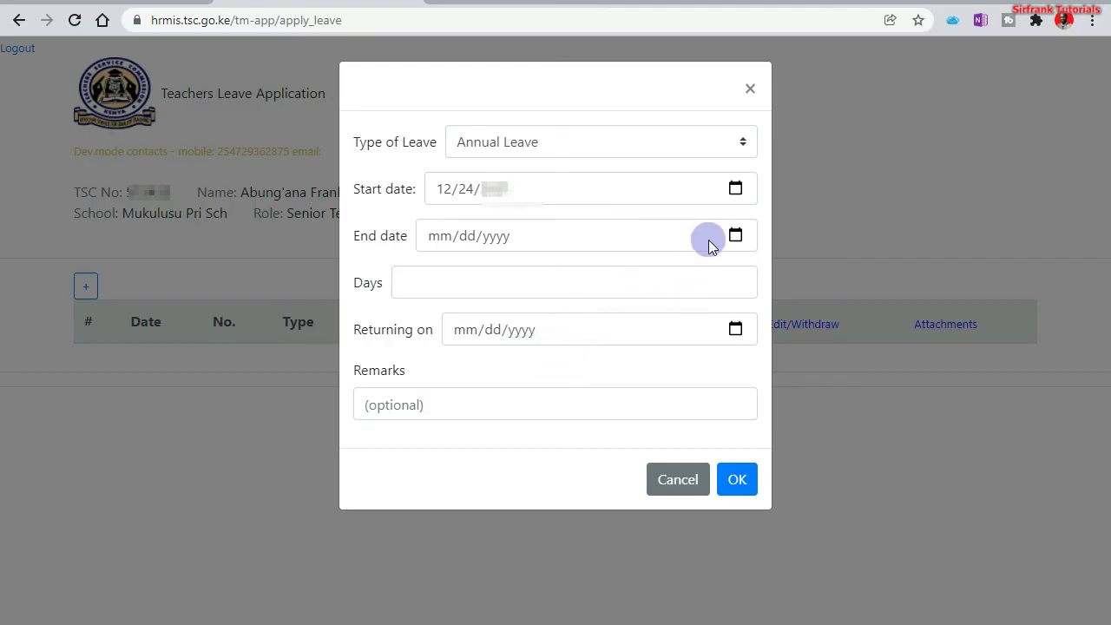
left_click(731, 235)
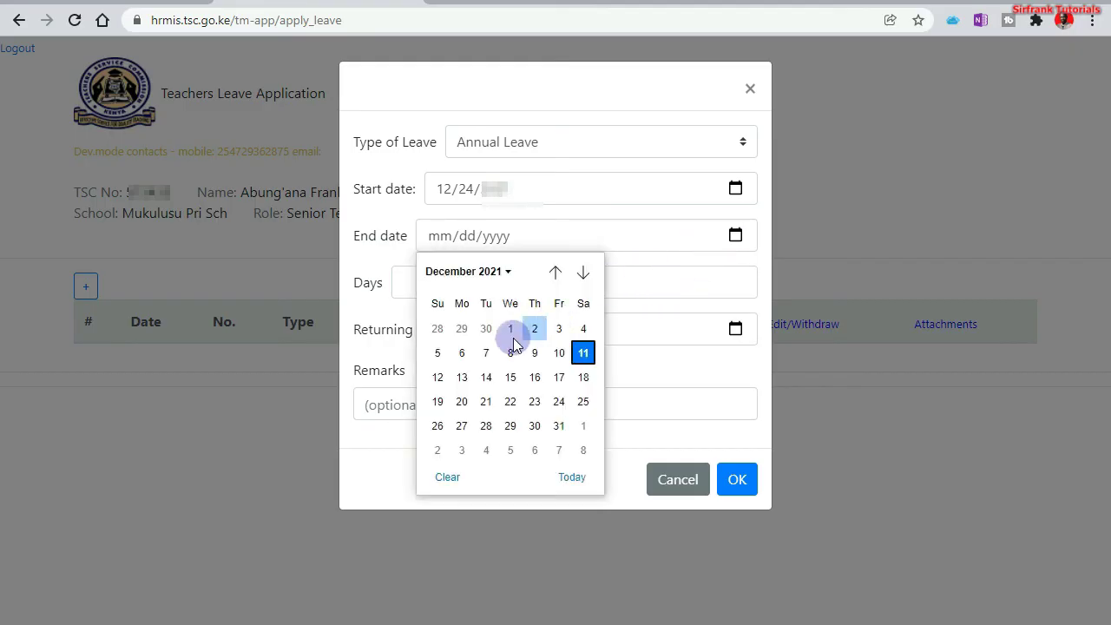
left_click(559, 426)
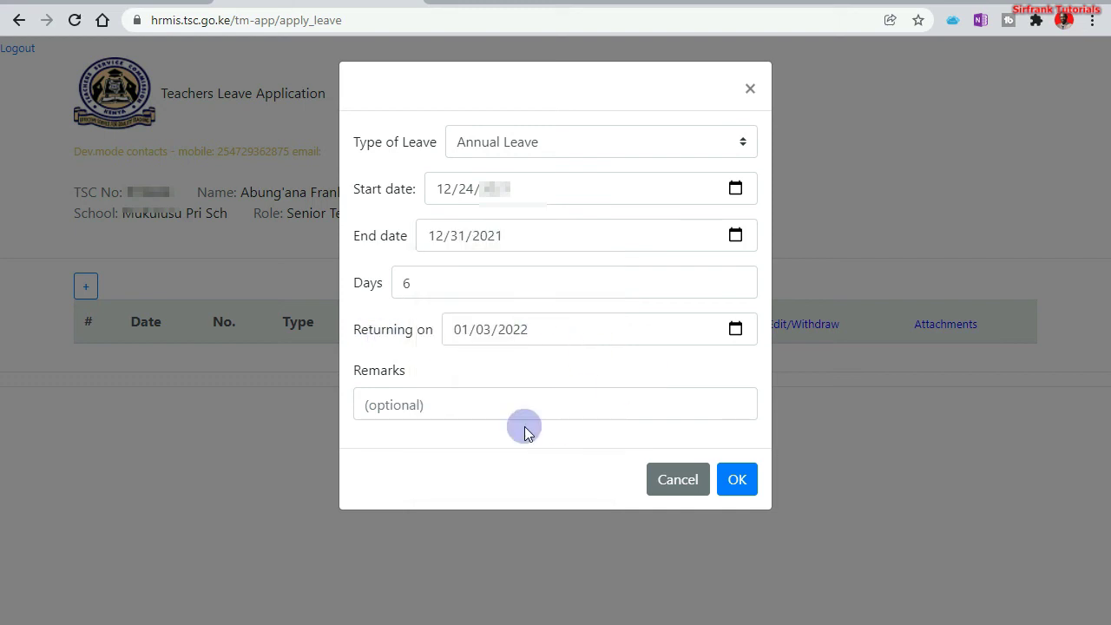
left_click(738, 491)
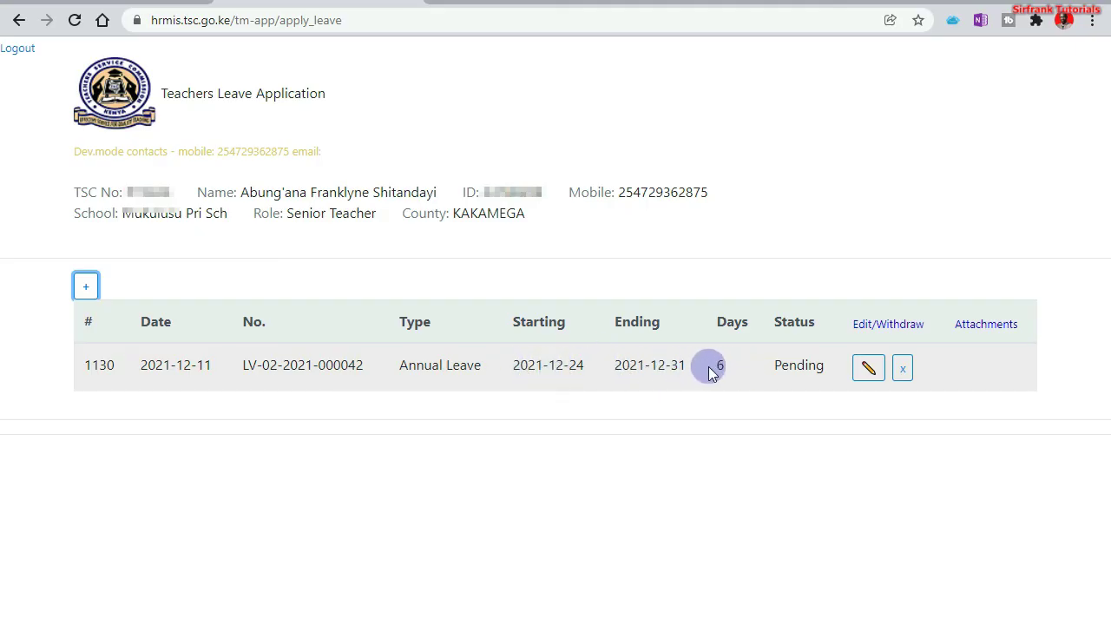
left_click(869, 369)
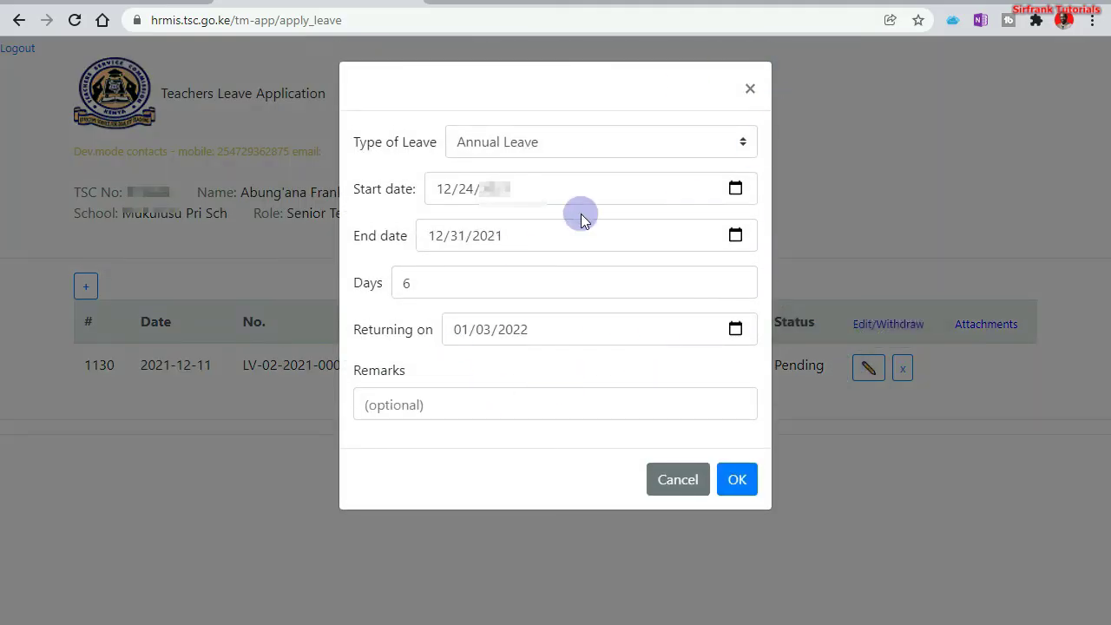
left_click(686, 485)
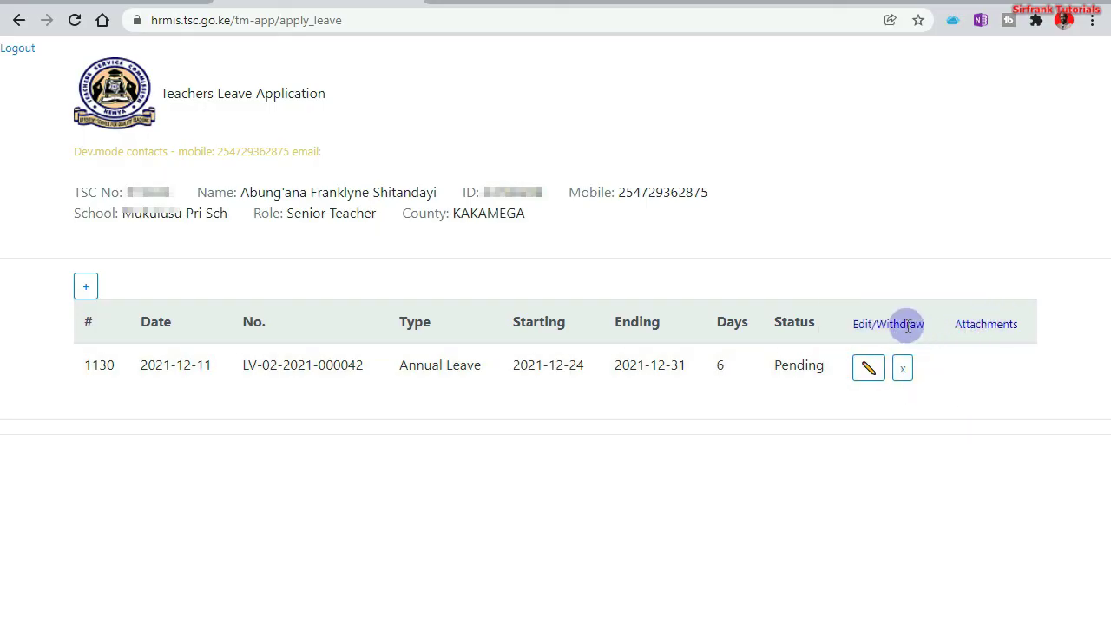
double_click(989, 323)
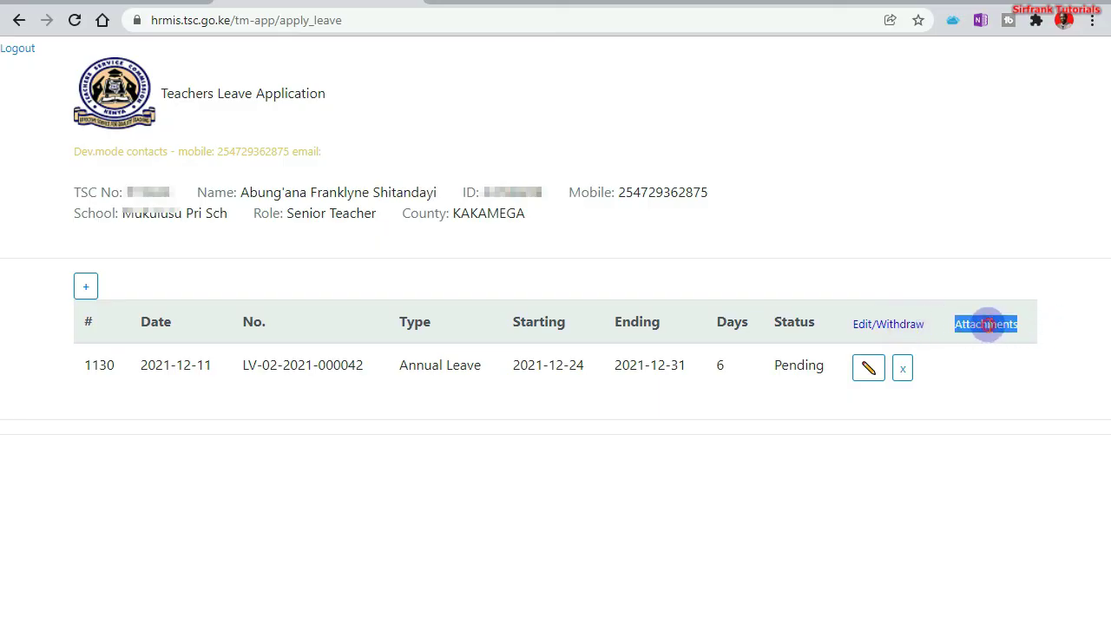
left_click(991, 322)
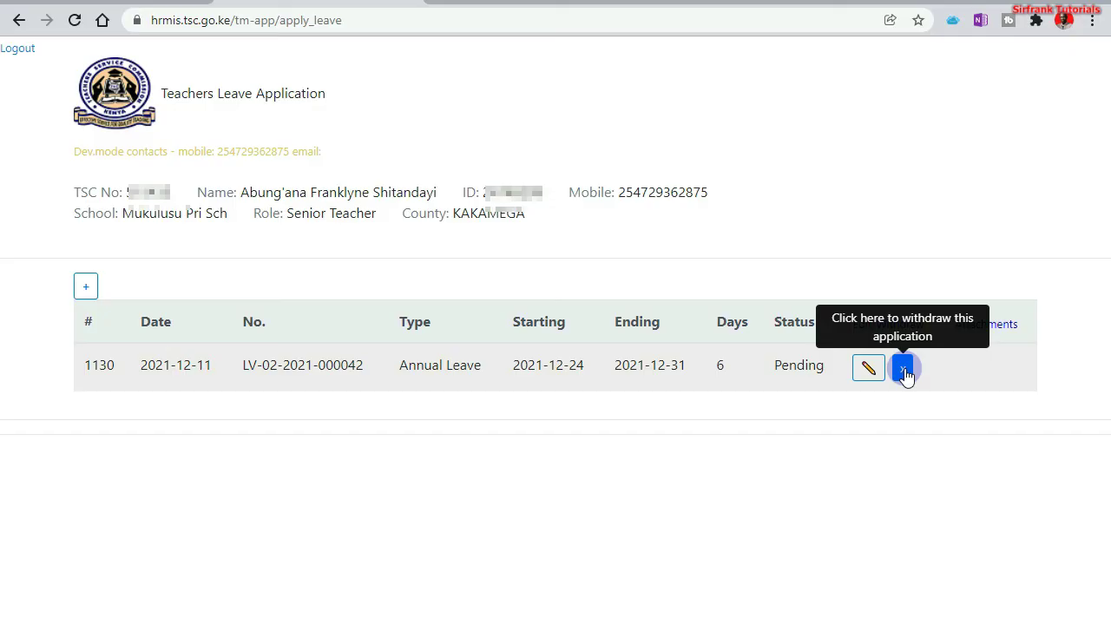
left_click(903, 372)
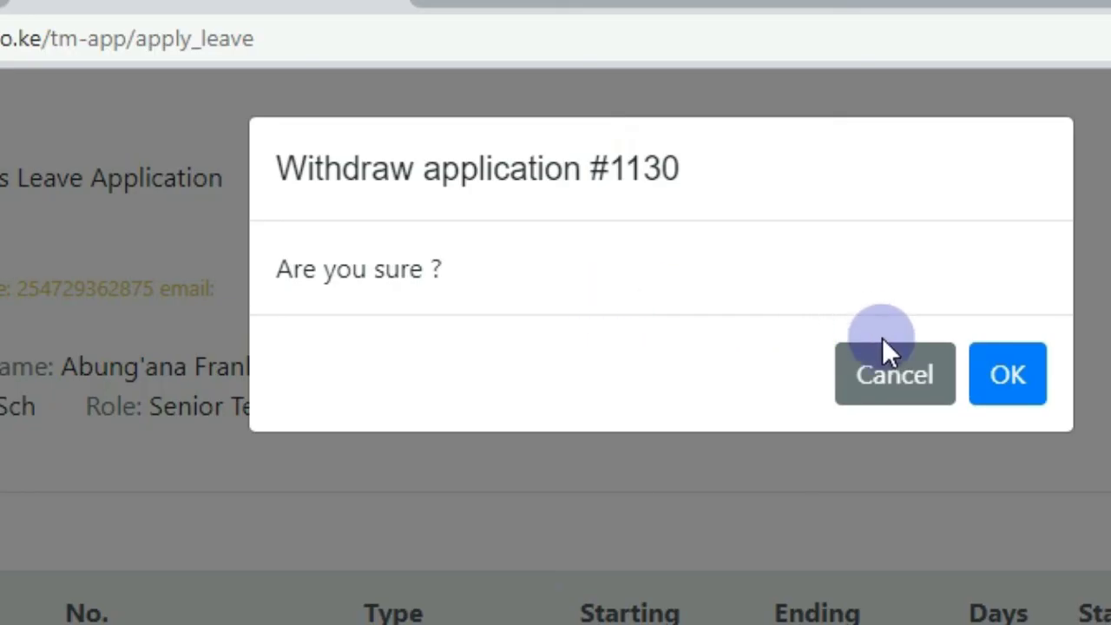
left_click(989, 386)
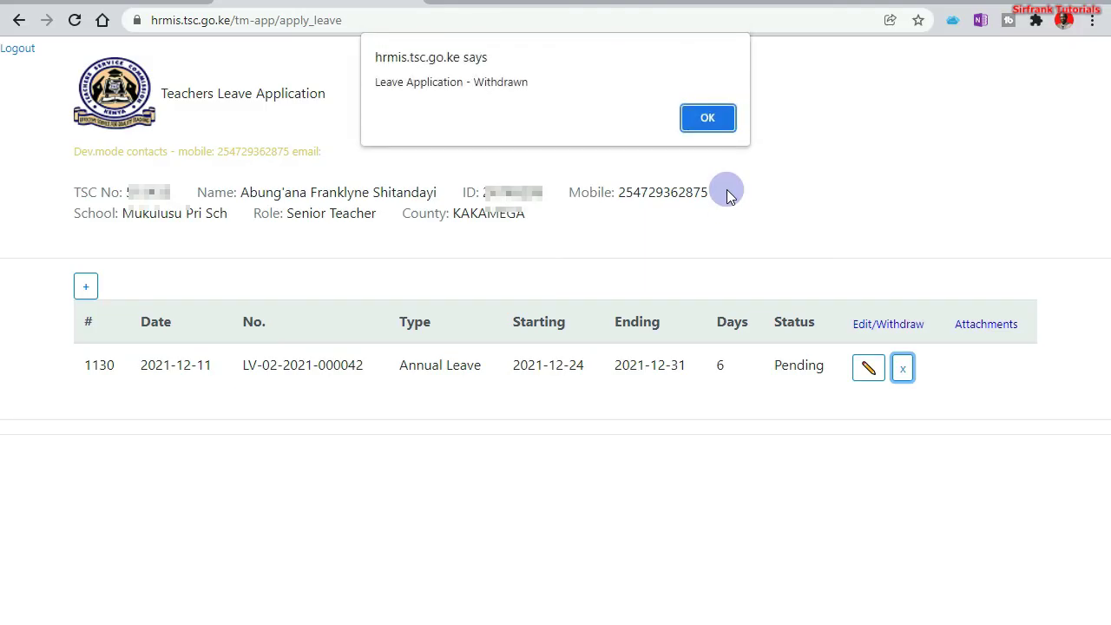
left_click(707, 118)
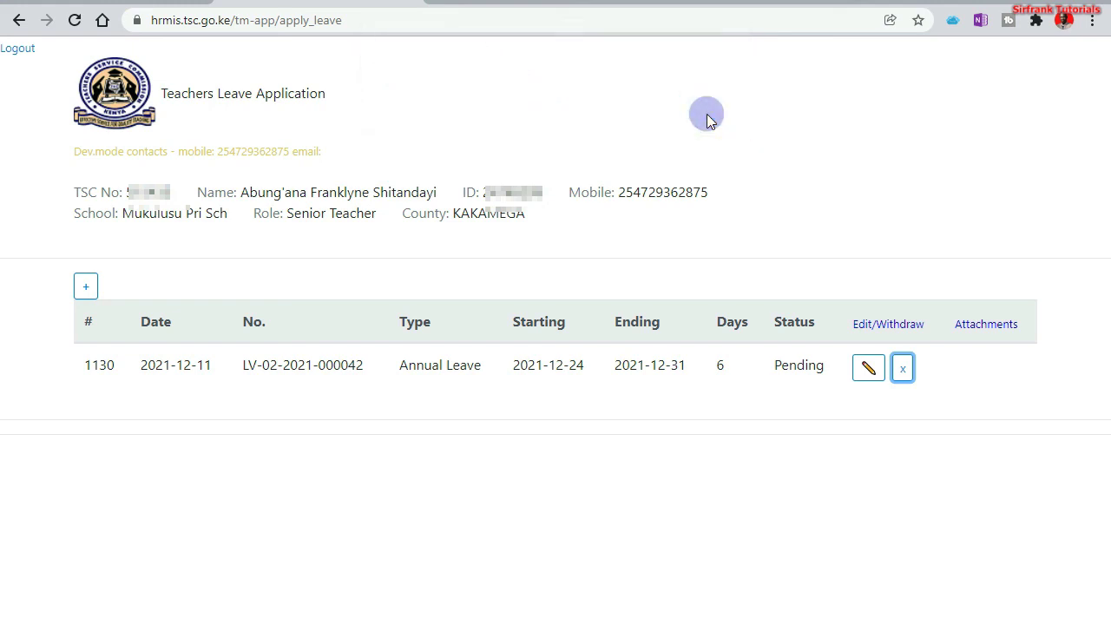